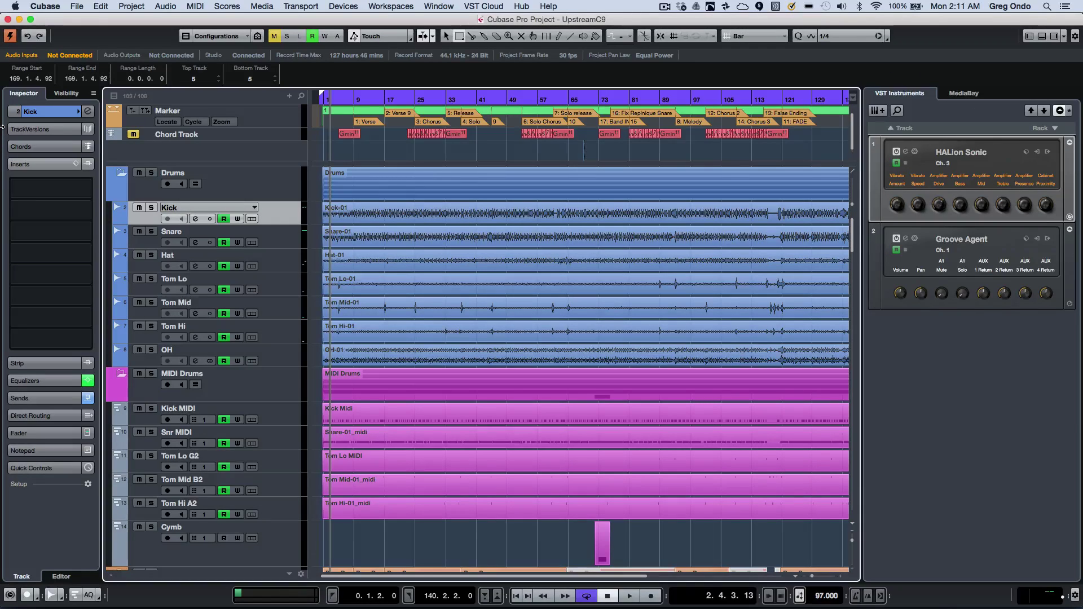
Cycle keyboard focus between the VST Instruments zone, Inspector and event display.
{"action": "key", "text": "Tab"}
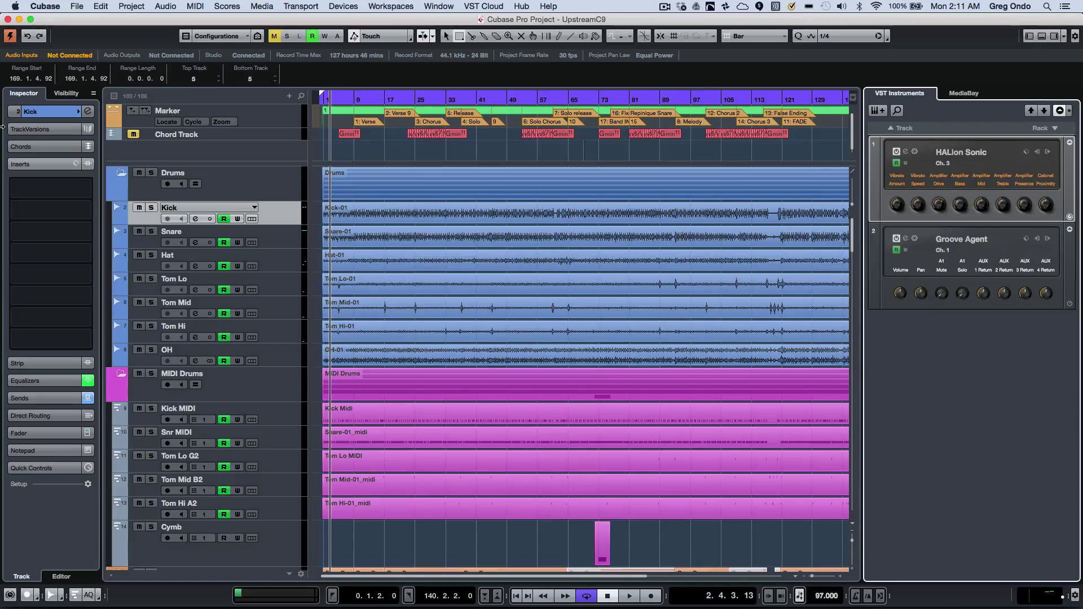
{"action": "key", "text": "Tab"}
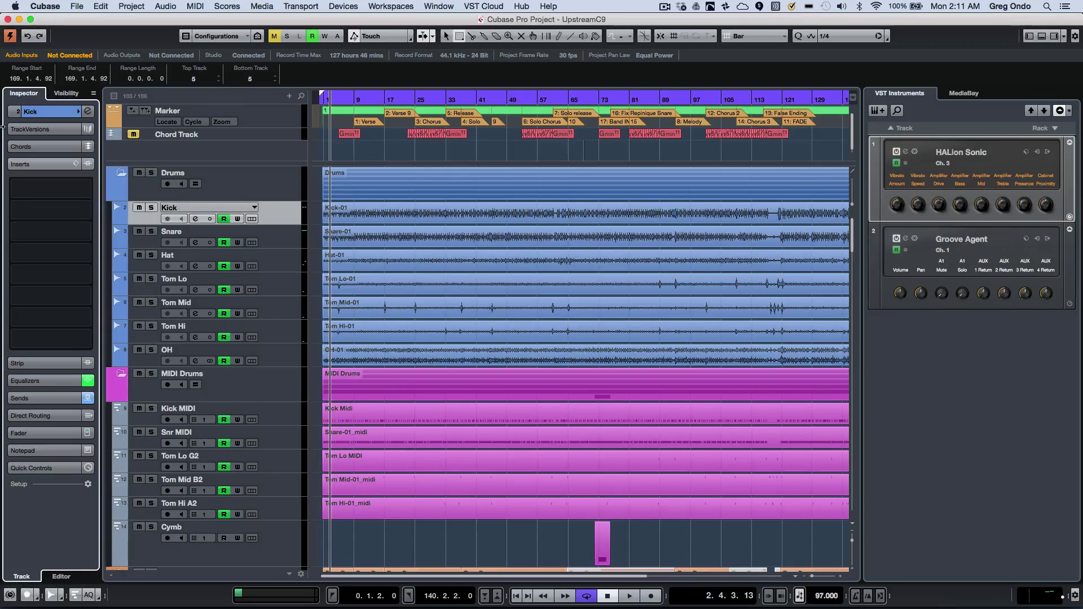
{"action": "key", "text": "Tab"}
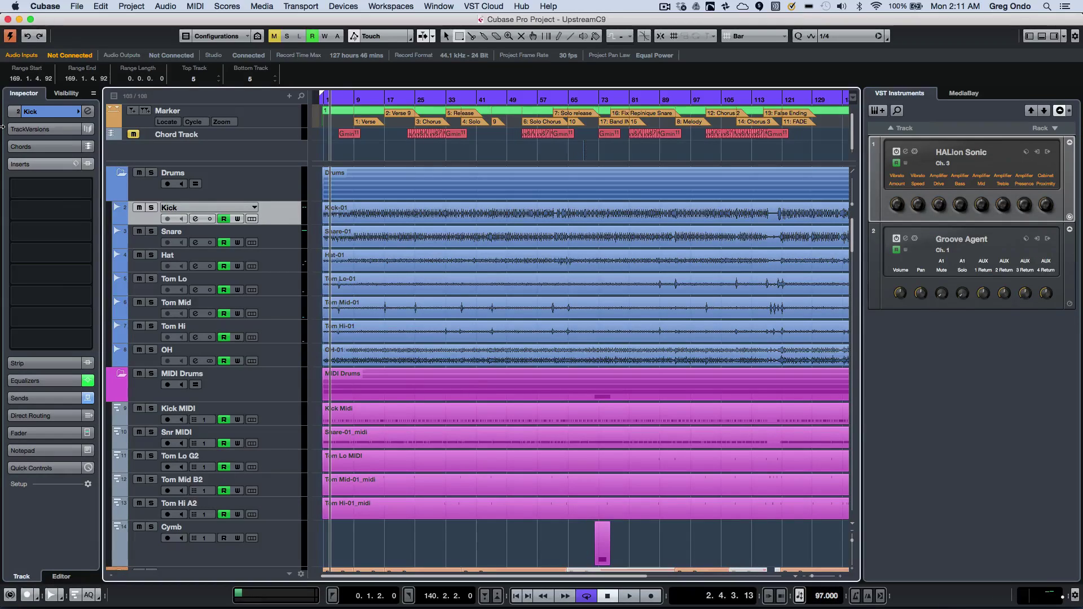
{"action": "key", "text": "Tab"}
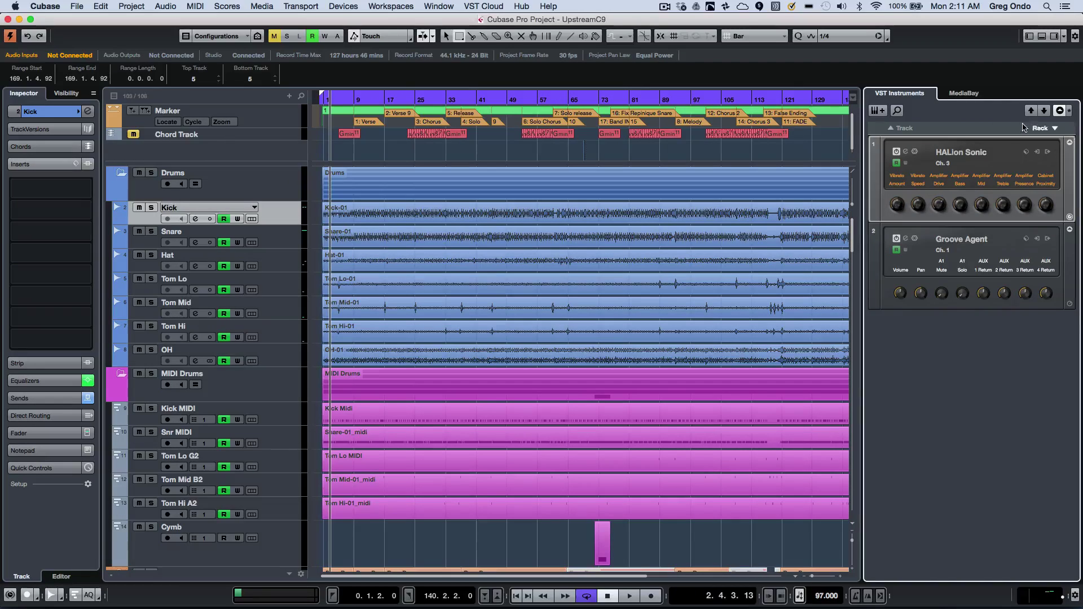
Show the lower-zone MixConsole with Alt+F3 and resize it so several tracks stay visible.
{"action": "left_click", "coordinate": [1064, 36]}
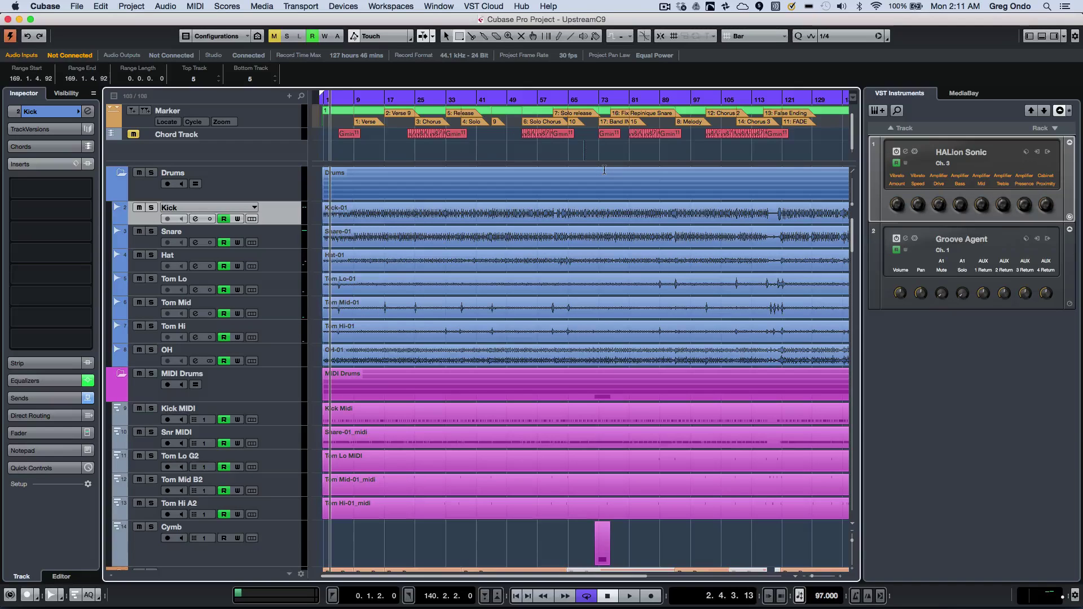
{"action": "key", "text": "alt+F3"}
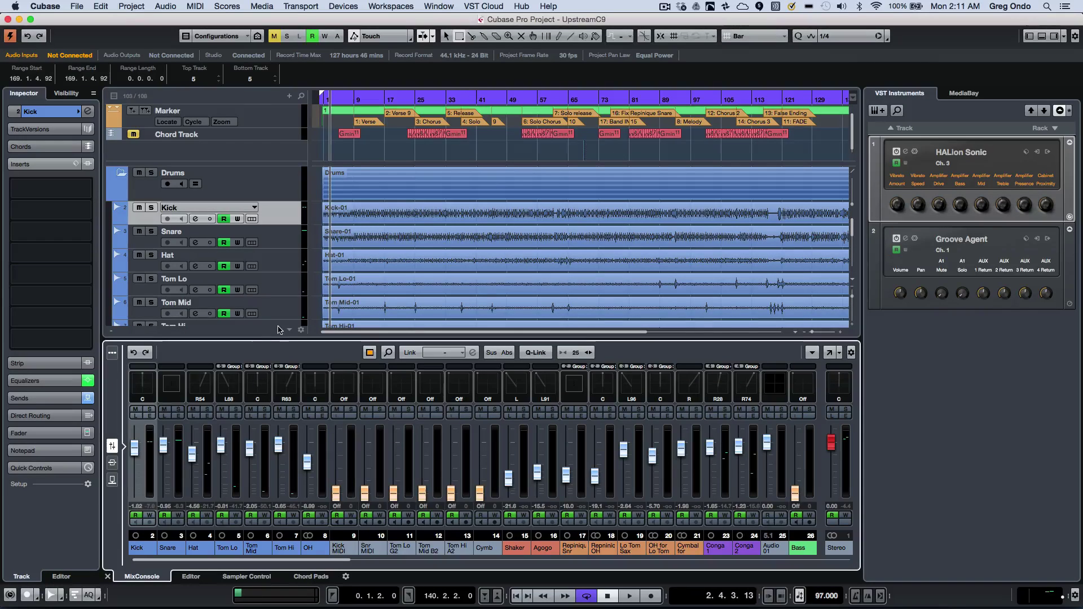
{"action": "left_click_drag", "start_coordinate": [276, 340], "coordinate": [266, 385]}
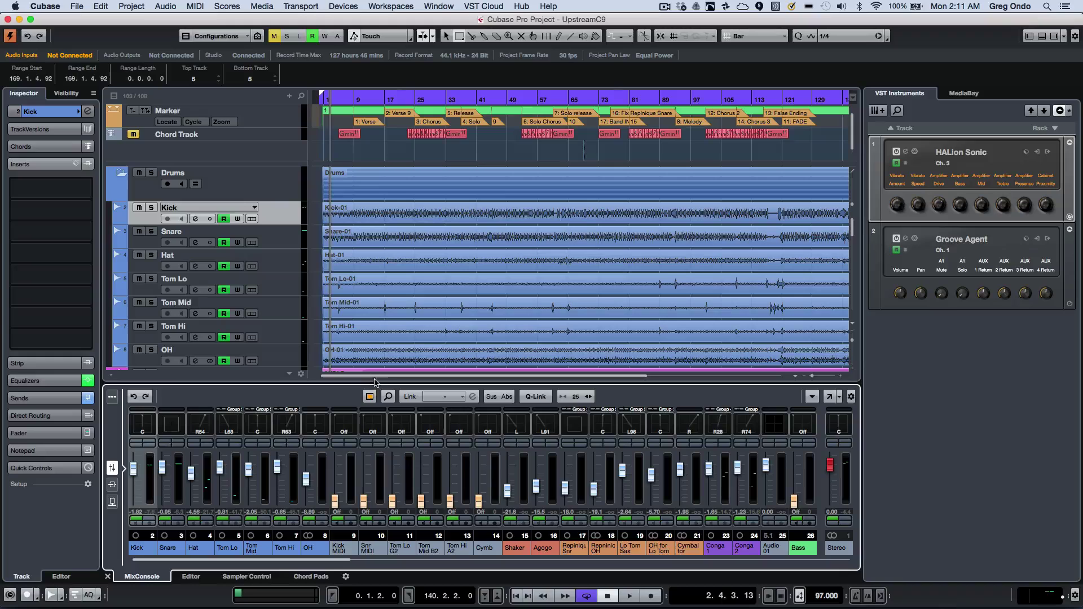
{"action": "left_click_drag", "start_coordinate": [372, 383], "coordinate": [342, 381]}
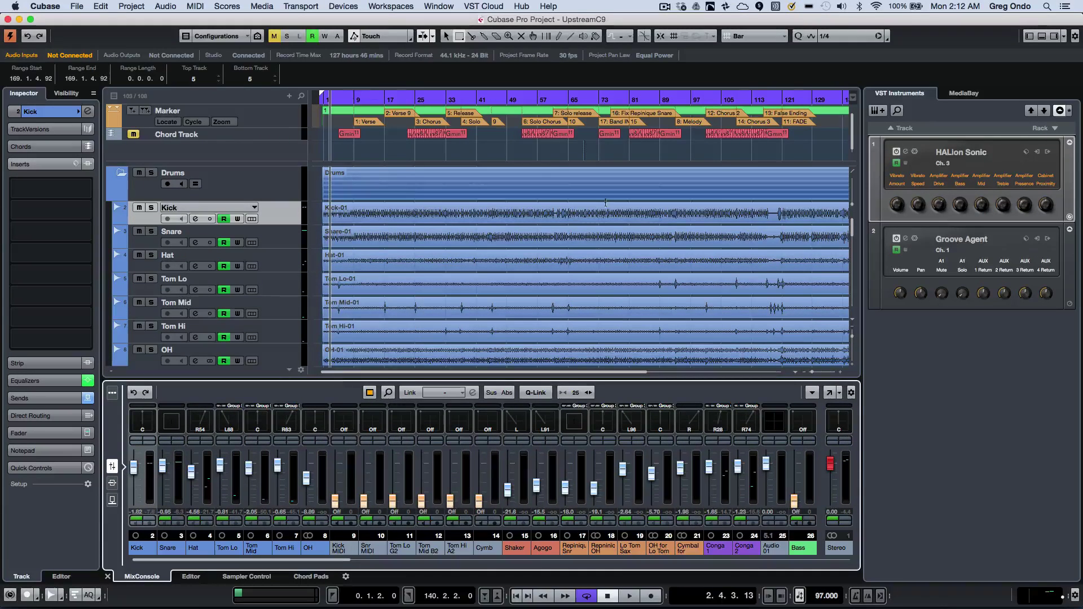
Cycle focus through the zones with Ctrl+Tab and back to the project window.
{"action": "left_click", "coordinate": [219, 153]}
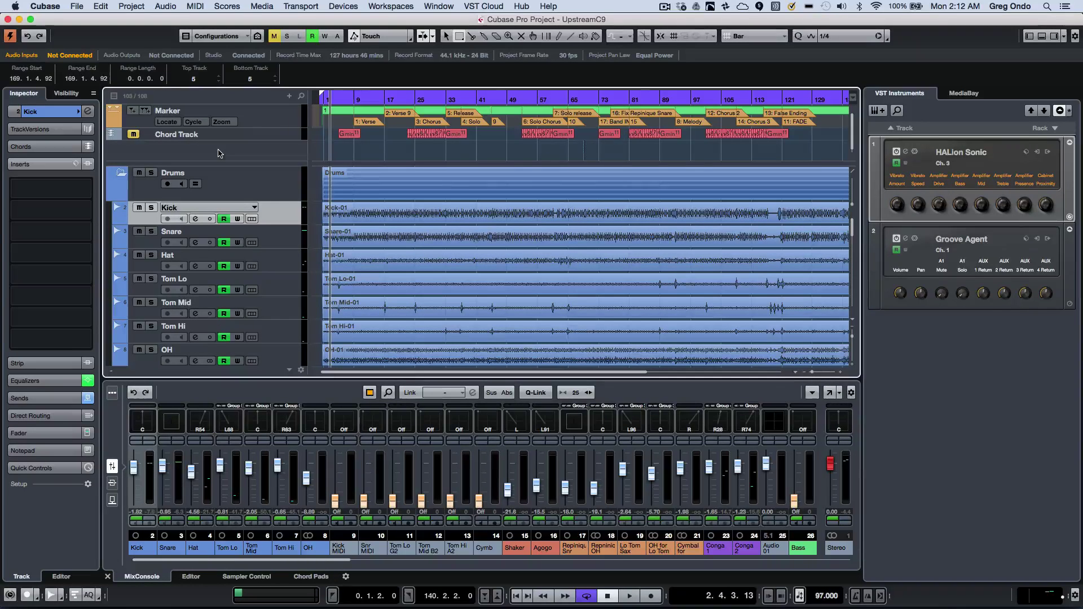
{"action": "key", "text": "ctrl+Tab"}
{"action": "key", "text": "ctrl+Tab"}
{"action": "key", "text": "ctrl+Tab"}
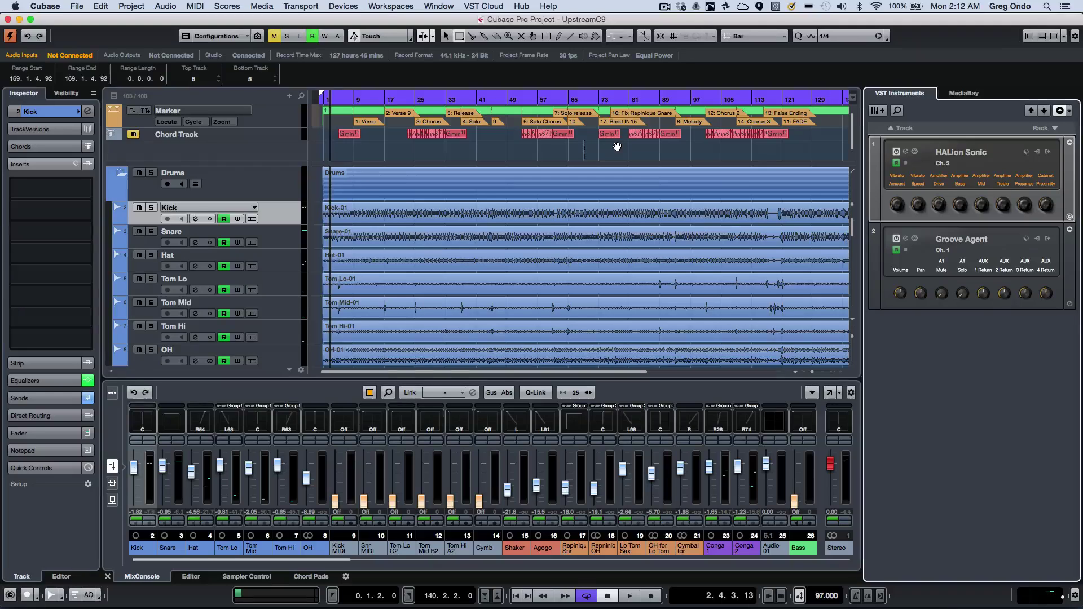
{"action": "key", "text": "ctrl+Tab"}
{"action": "key", "text": "ctrl+Tab"}
{"action": "key", "text": "ctrl+Tab"}
{"action": "key", "text": "ctrl+Tab"}
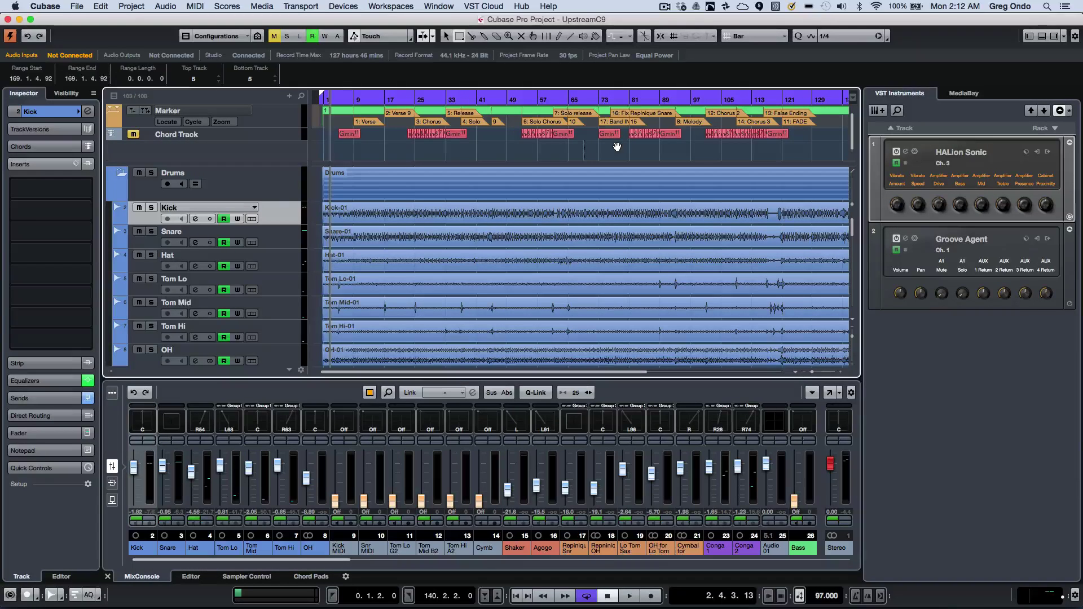
{"action": "key", "text": "ctrl+Tab"}
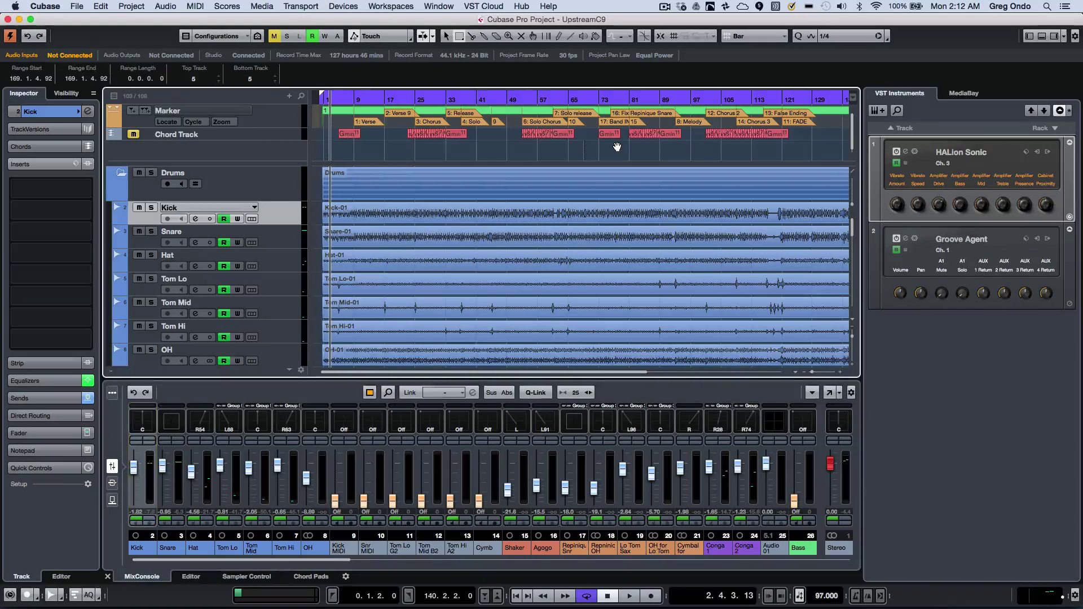
Zoom the timeline out and in with G and H until bars 1 to about 105 fill the display.
{"action": "key", "text": "g"}
{"action": "key", "text": "g"}
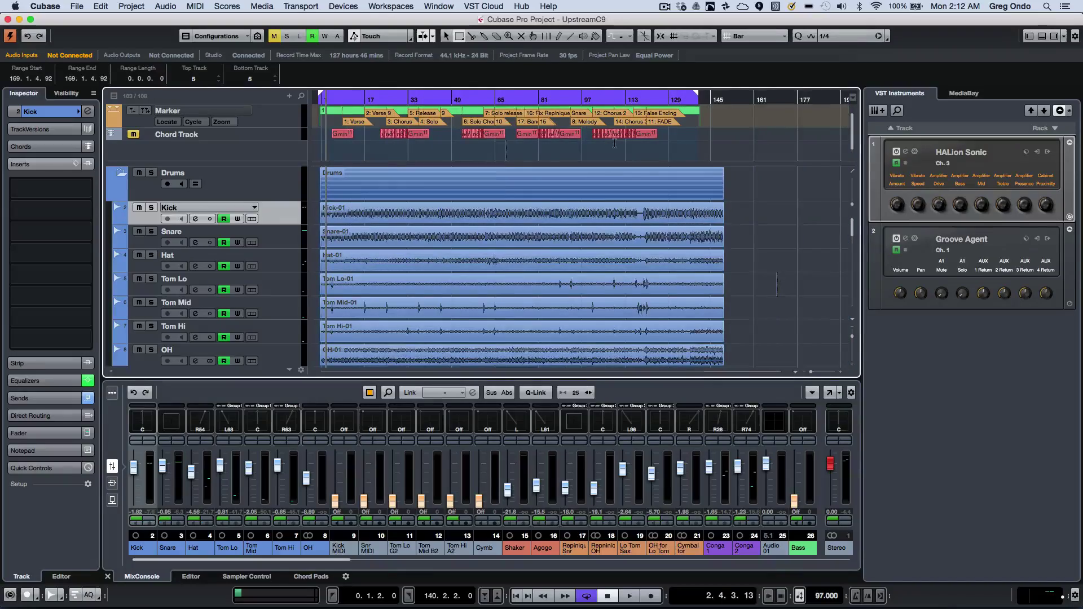
{"action": "key", "text": "h"}
{"action": "key", "text": "h"}
{"action": "key", "text": "h"}
{"action": "key", "text": "h"}
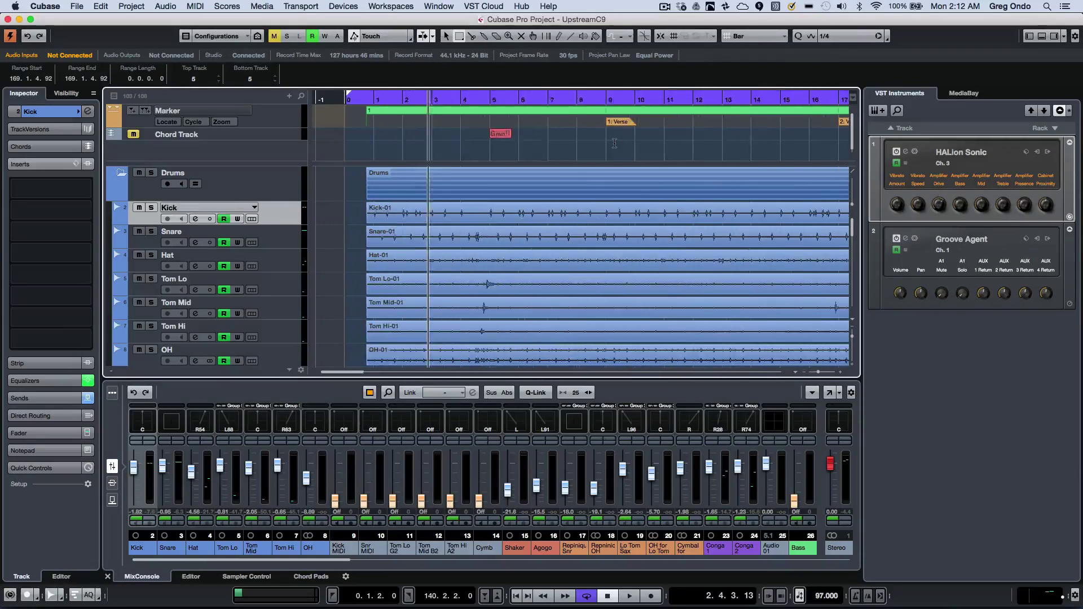
{"action": "key", "text": "g"}
{"action": "key", "text": "g"}
{"action": "key", "text": "g"}
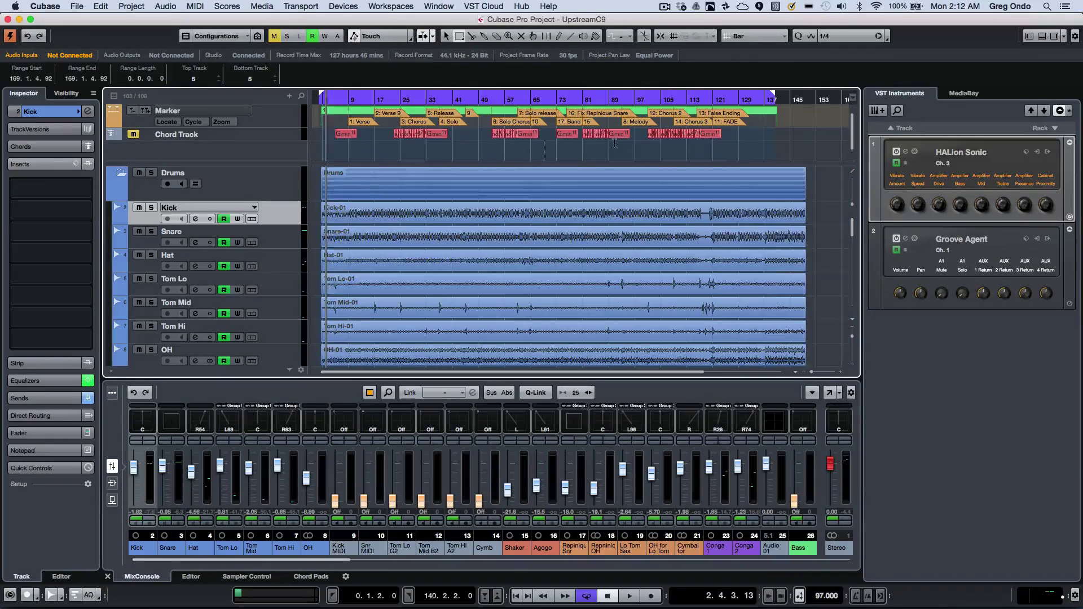
{"action": "key", "text": "h"}
{"action": "key", "text": "g"}
{"action": "key", "text": "g"}
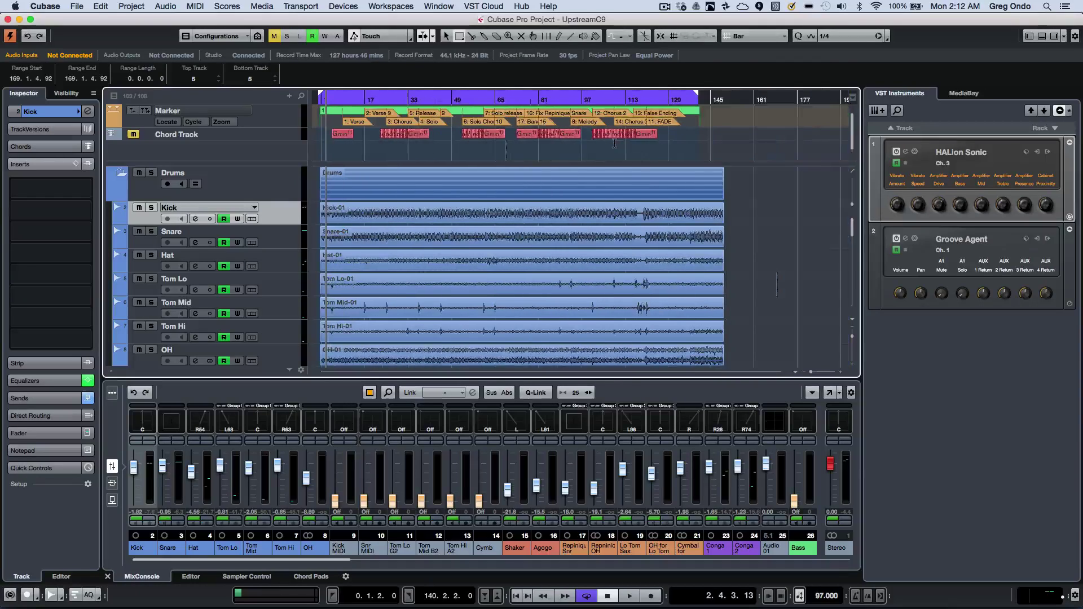
{"action": "key", "text": "h"}
{"action": "key", "text": "h"}
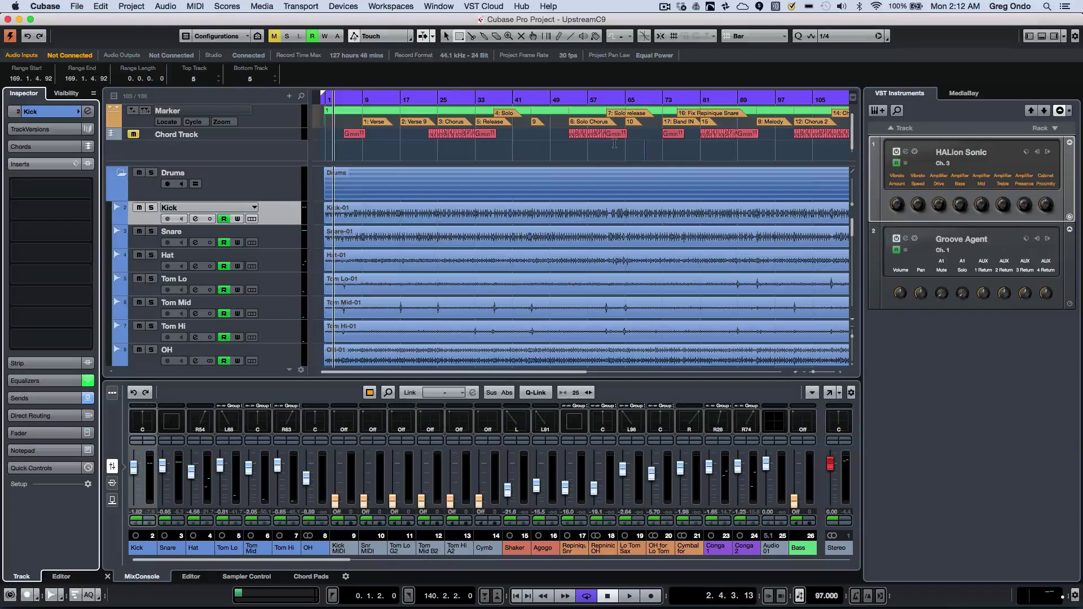
{"action": "key", "text": "Tab"}
{"action": "key", "text": "h"}
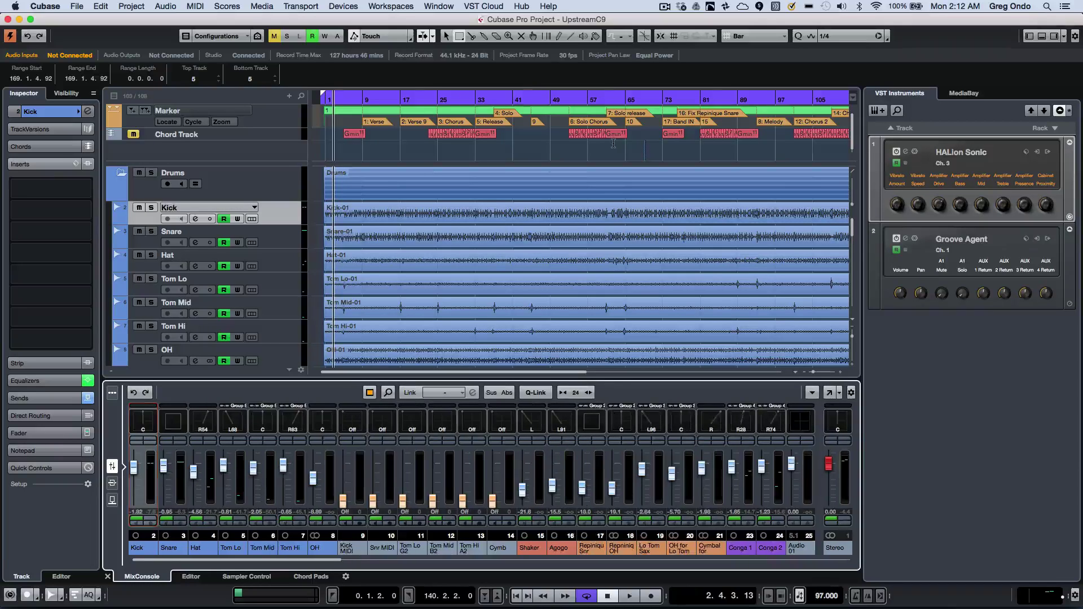
{"action": "key", "text": "h"}
{"action": "key", "text": "h"}
{"action": "key", "text": "h"}
{"action": "key", "text": "h"}
{"action": "key", "text": "h"}
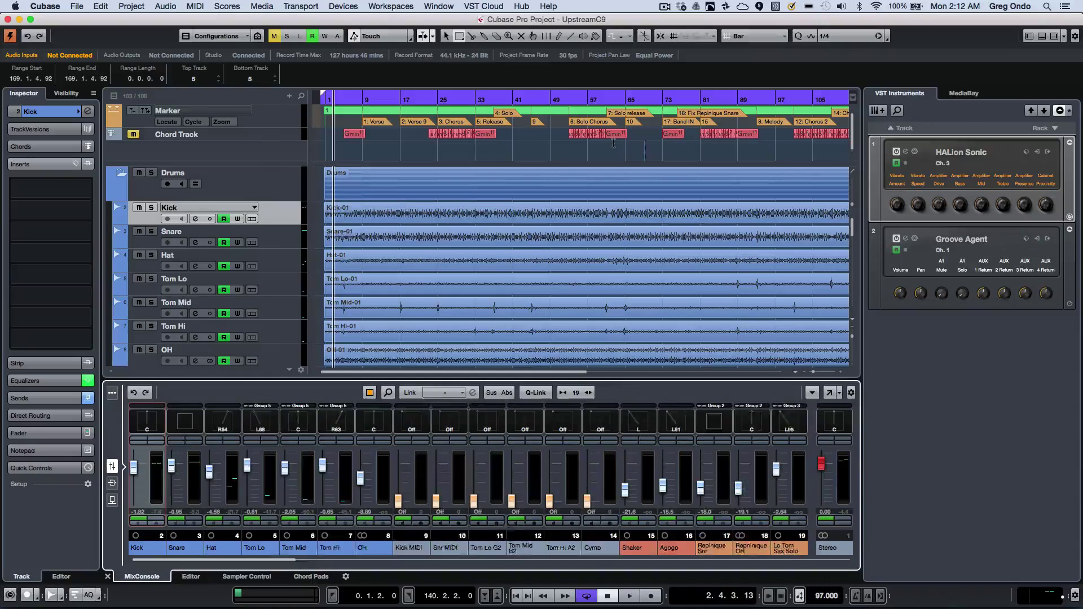
{"action": "key", "text": "g"}
{"action": "key", "text": "g"}
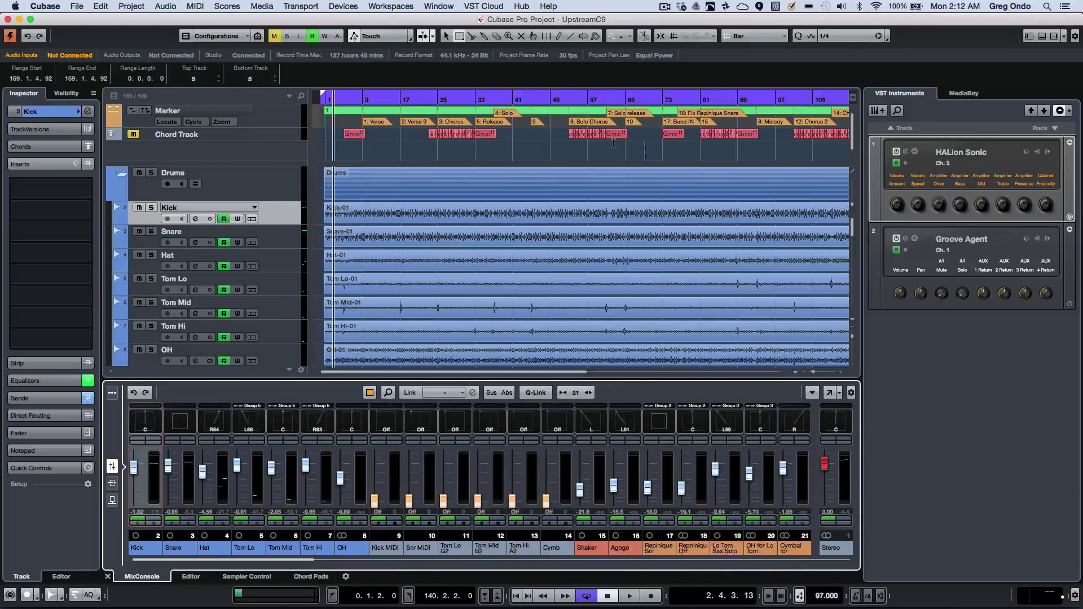
{"action": "key", "text": "g"}
{"action": "key", "text": "g"}
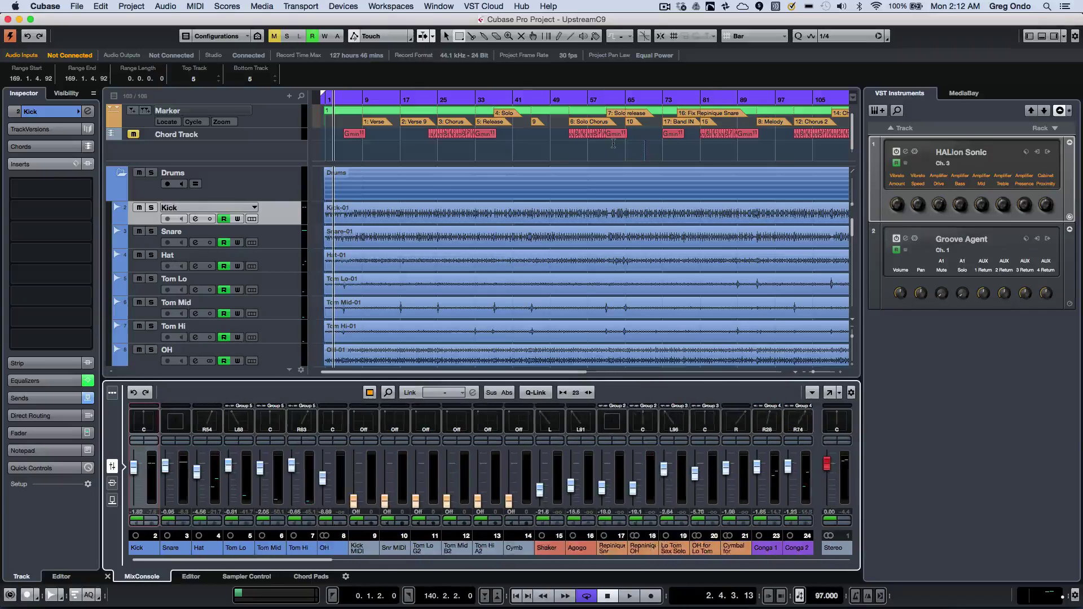
{"action": "key", "text": "g"}
{"action": "key", "text": "g"}
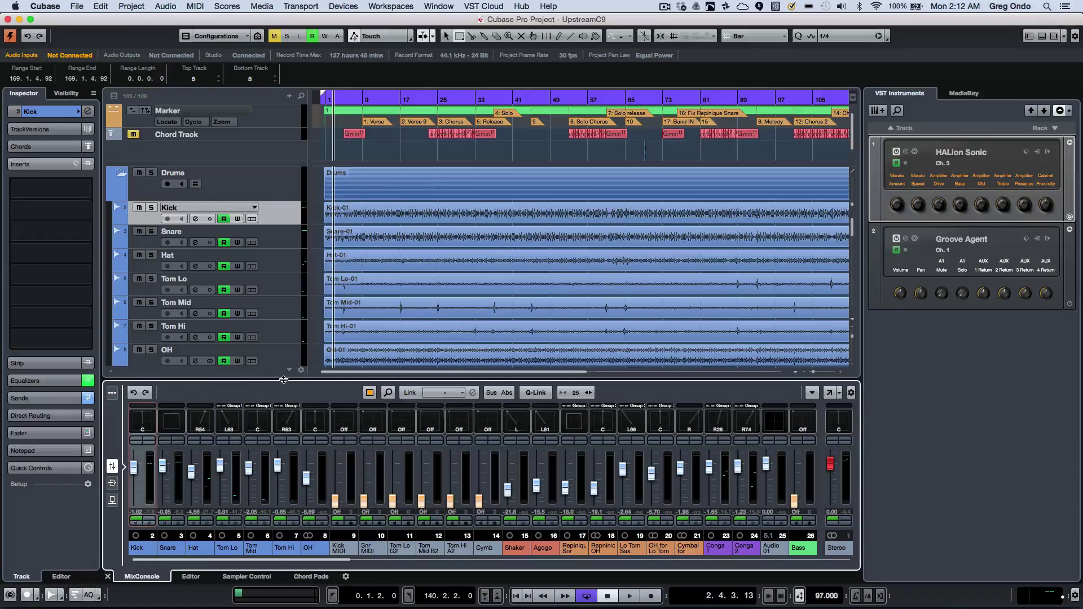
Enlarge the lower-zone MixConsole, hide its toolbar, check the Inserts and Sends racks, and return to faders.
{"action": "left_click_drag", "start_coordinate": [283, 380], "coordinate": [283, 358]}
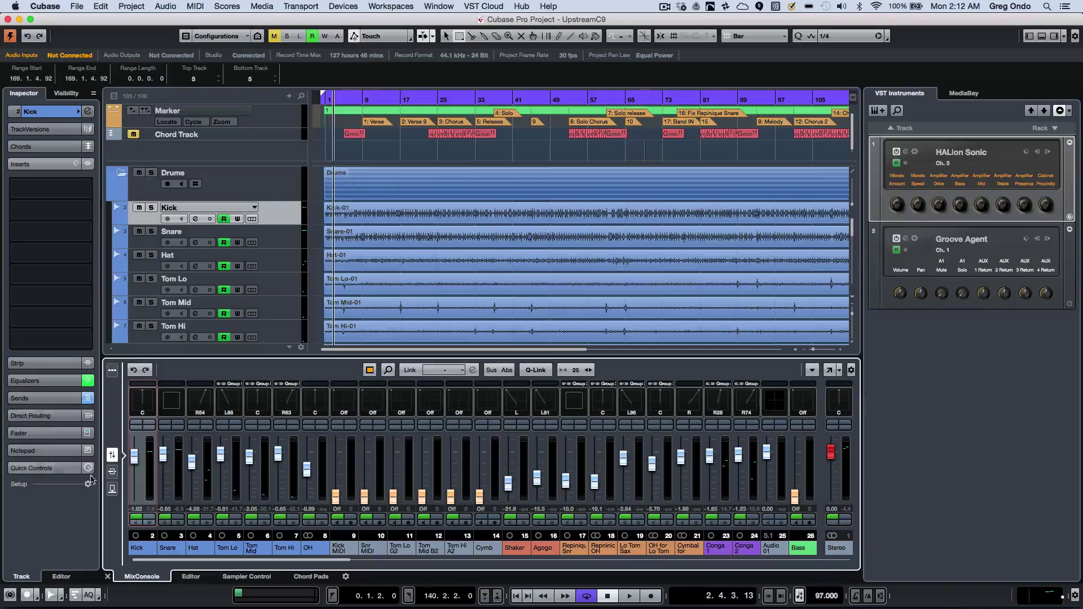
{"action": "left_click", "coordinate": [111, 369]}
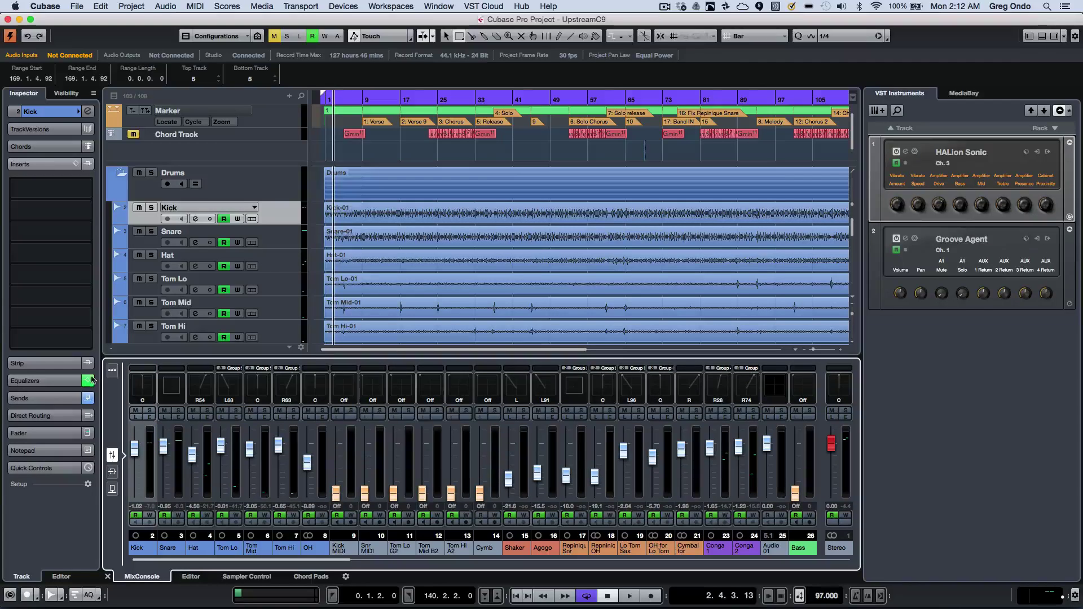
{"action": "left_click", "coordinate": [112, 471]}
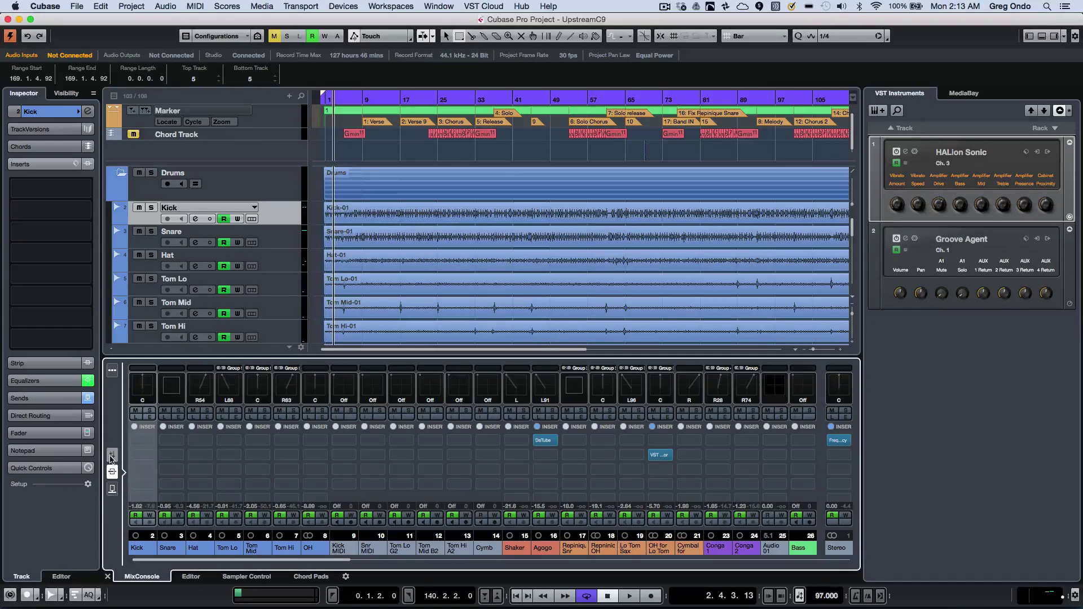
{"action": "left_click", "coordinate": [112, 488]}
{"action": "left_click", "coordinate": [112, 472]}
{"action": "left_click", "coordinate": [112, 456]}
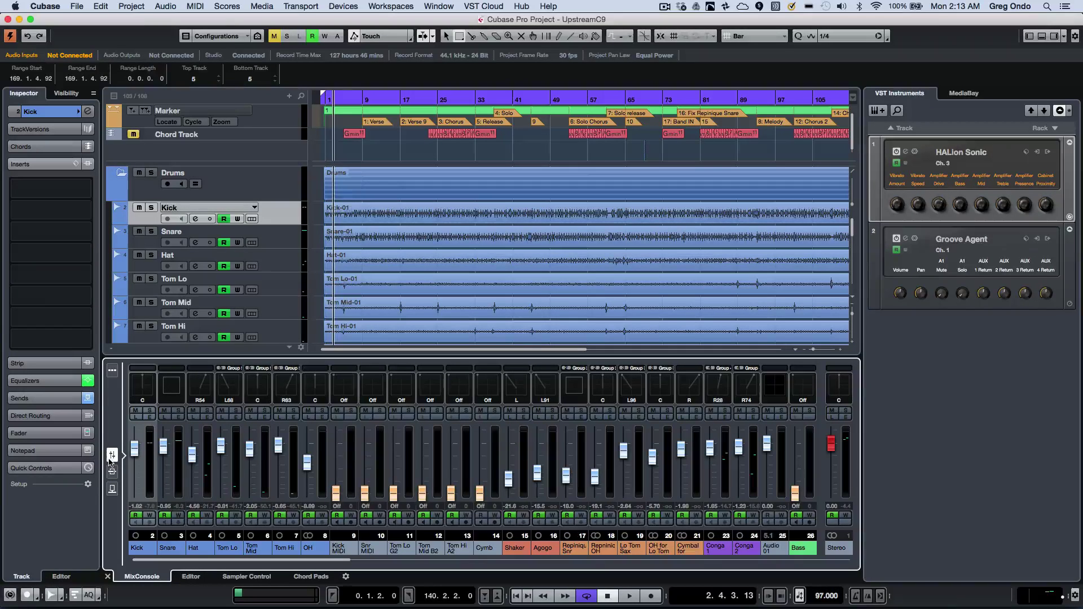
{"action": "left_click", "coordinate": [9, 288]}
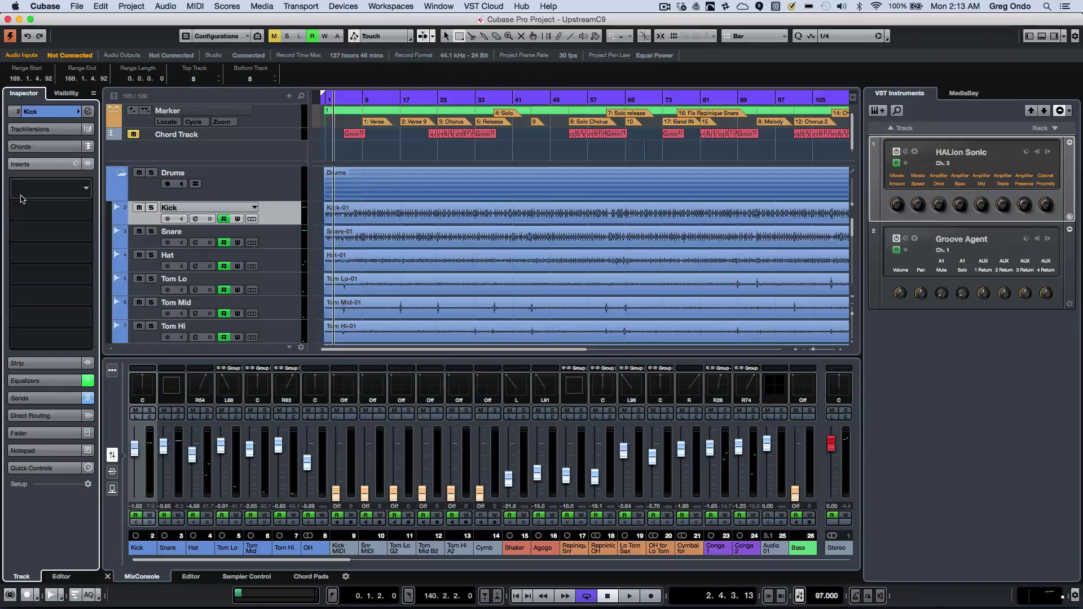
Browse the Visibility list, then switch the left zone to the Kick track's Inspector sections.
{"action": "key", "text": "alt+v"}
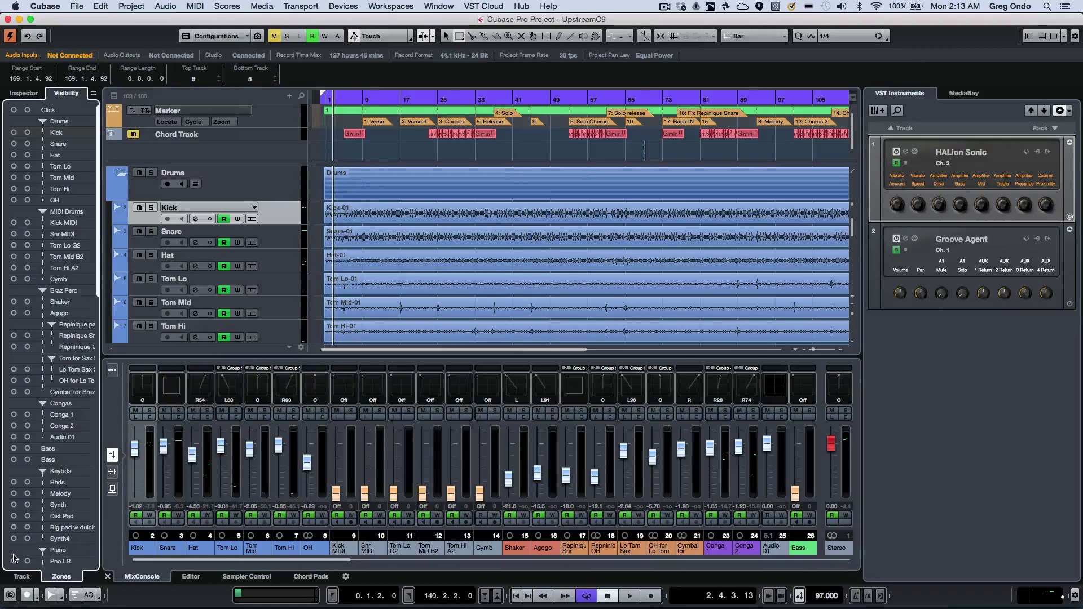
{"action": "scroll", "coordinate": [50, 531], "scroll_direction": "down", "scroll_amount": 4}
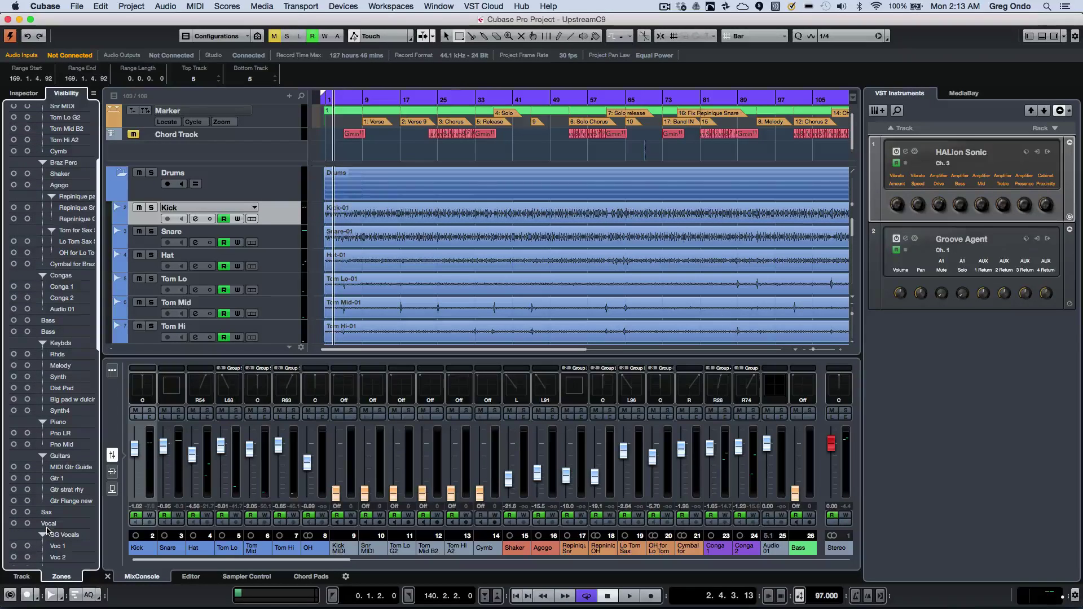
{"action": "scroll", "coordinate": [48, 531], "scroll_direction": "down", "scroll_amount": 2}
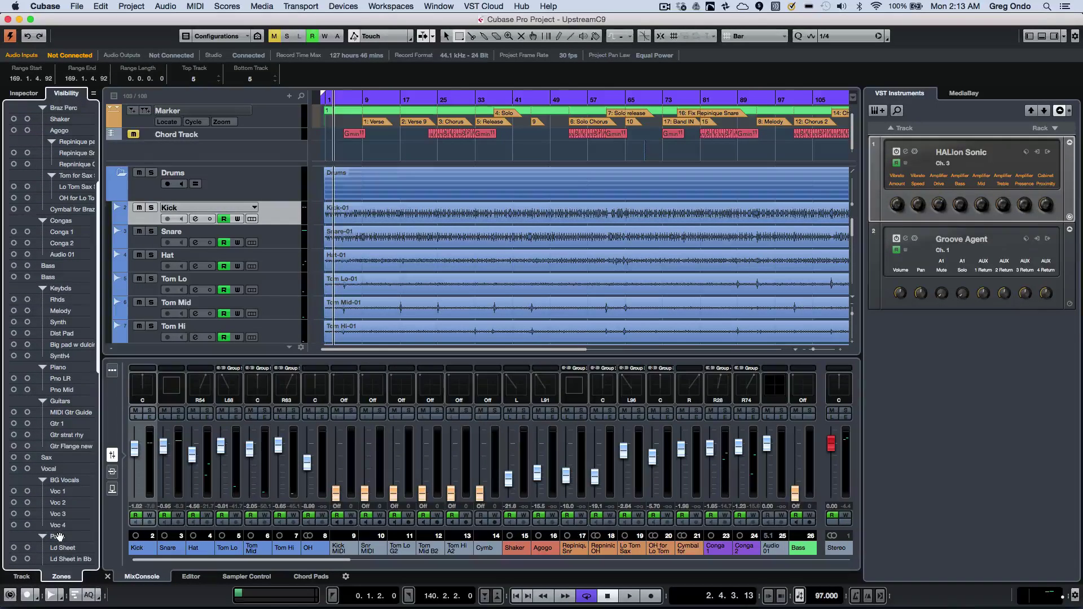
{"action": "scroll", "coordinate": [59, 536], "scroll_direction": "up", "scroll_amount": 6}
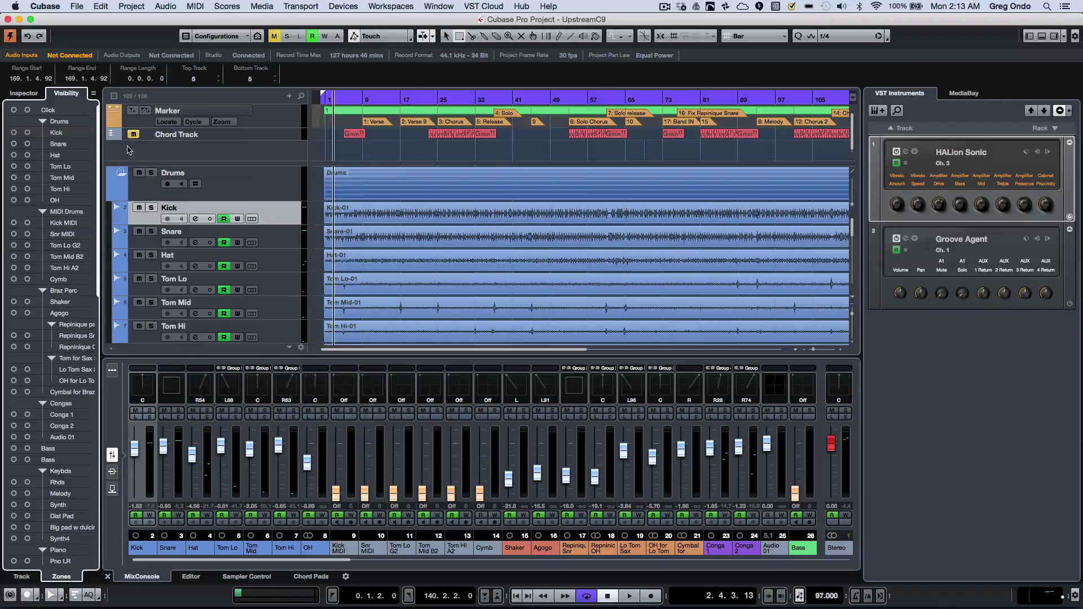
{"action": "left_click", "coordinate": [23, 93]}
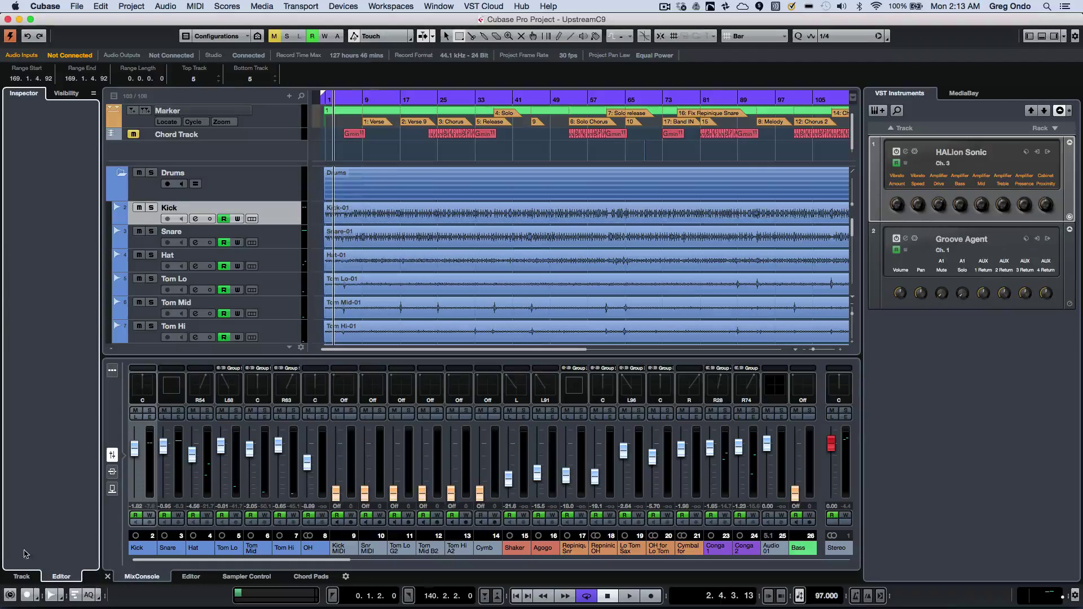
{"action": "left_click", "coordinate": [22, 575]}
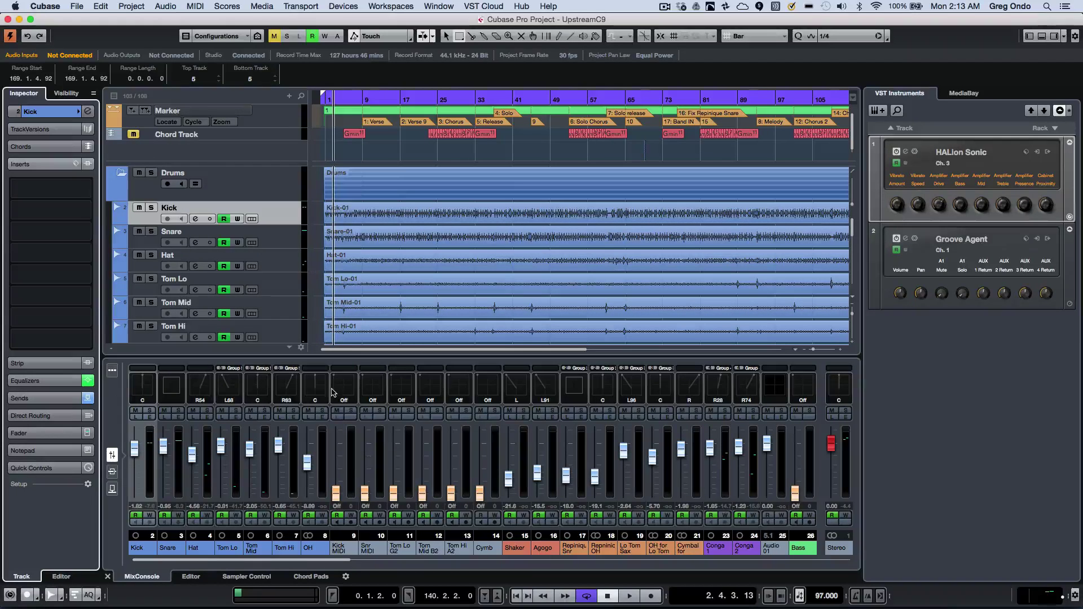
Show the MixConsole toolbar, try the channel search list, and toggle the toolbar off and on.
{"action": "left_click", "coordinate": [113, 372]}
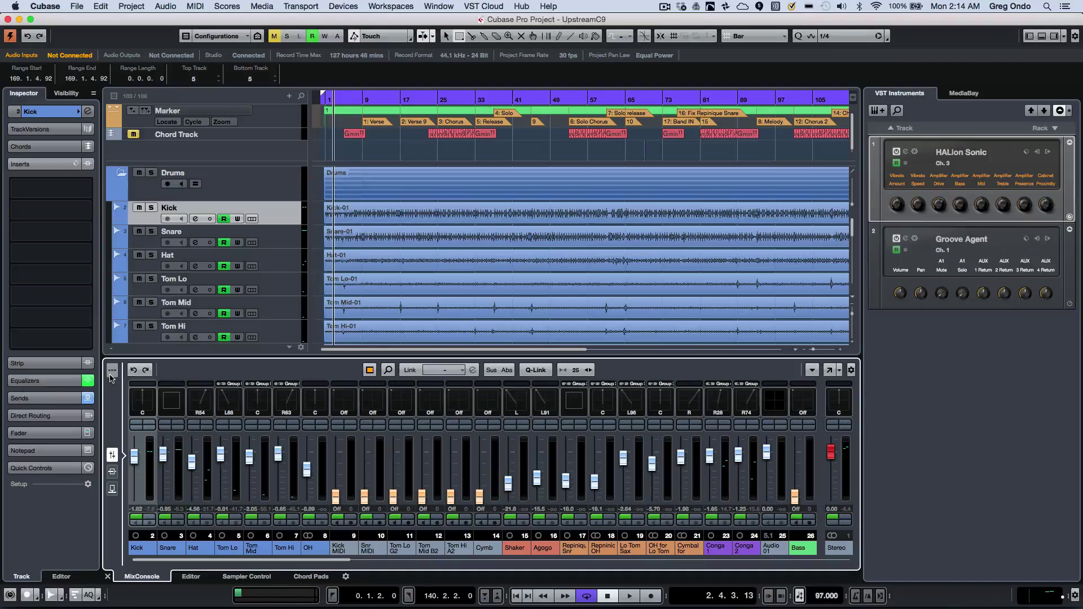
{"action": "left_click", "coordinate": [389, 370]}
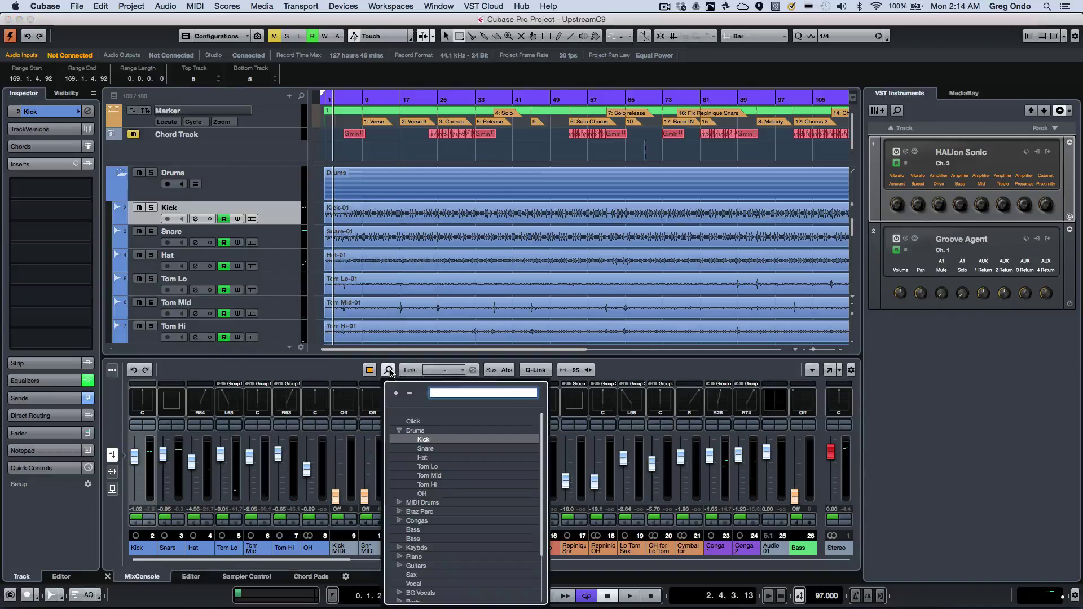
{"action": "left_click", "coordinate": [346, 372]}
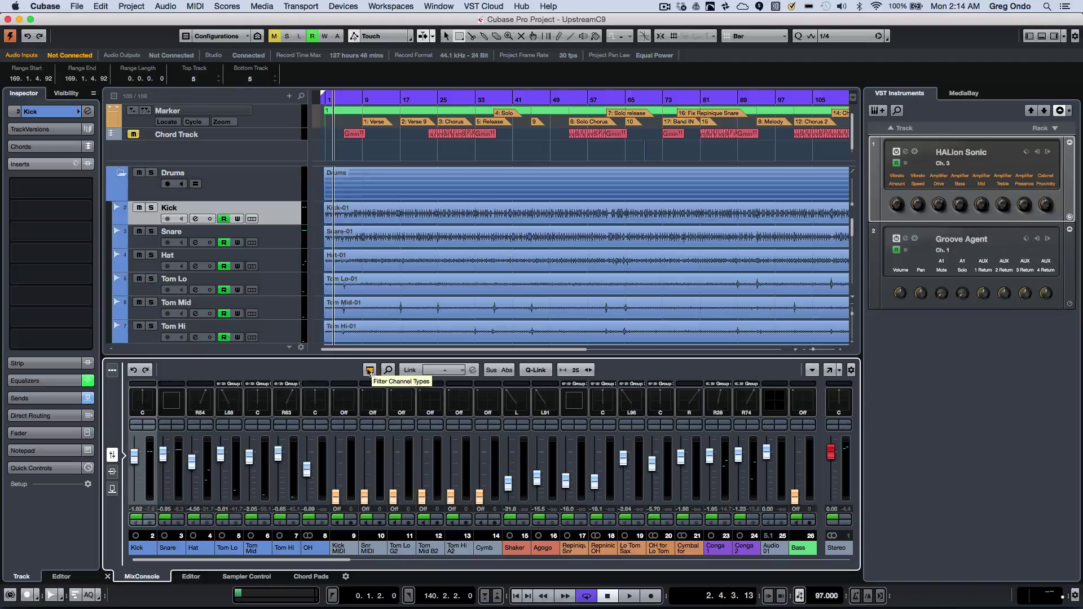
{"action": "left_click", "coordinate": [113, 371]}
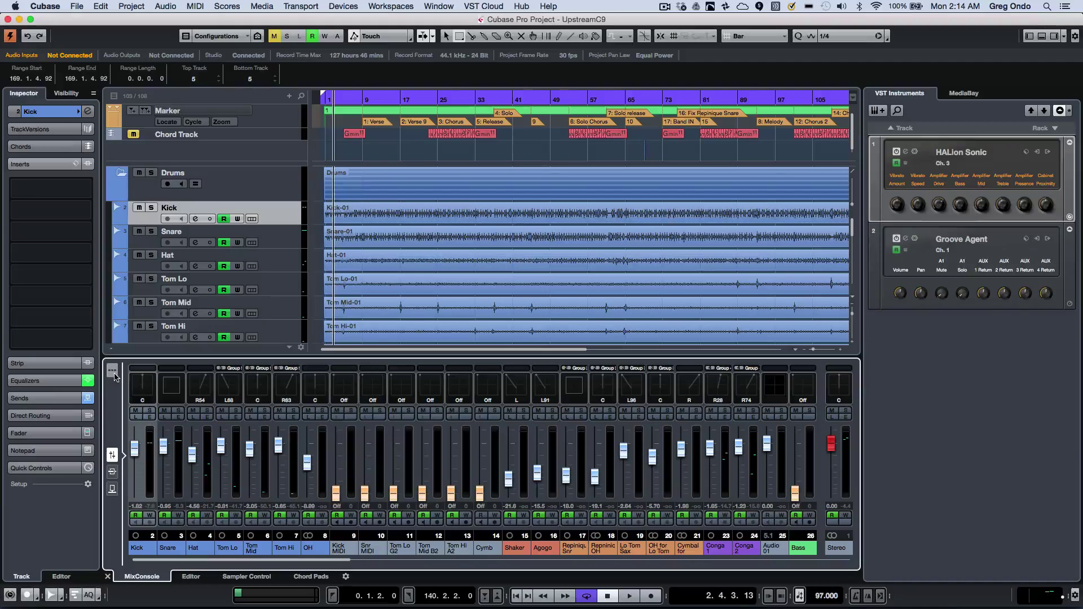
{"action": "left_click", "coordinate": [112, 372]}
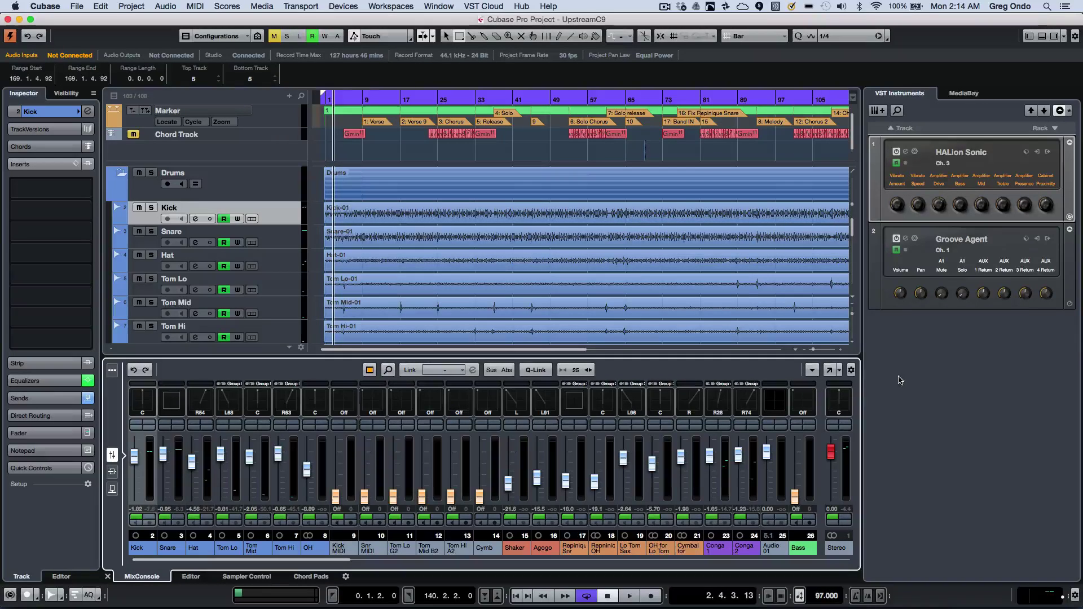
{"action": "left_click", "coordinate": [852, 370]}
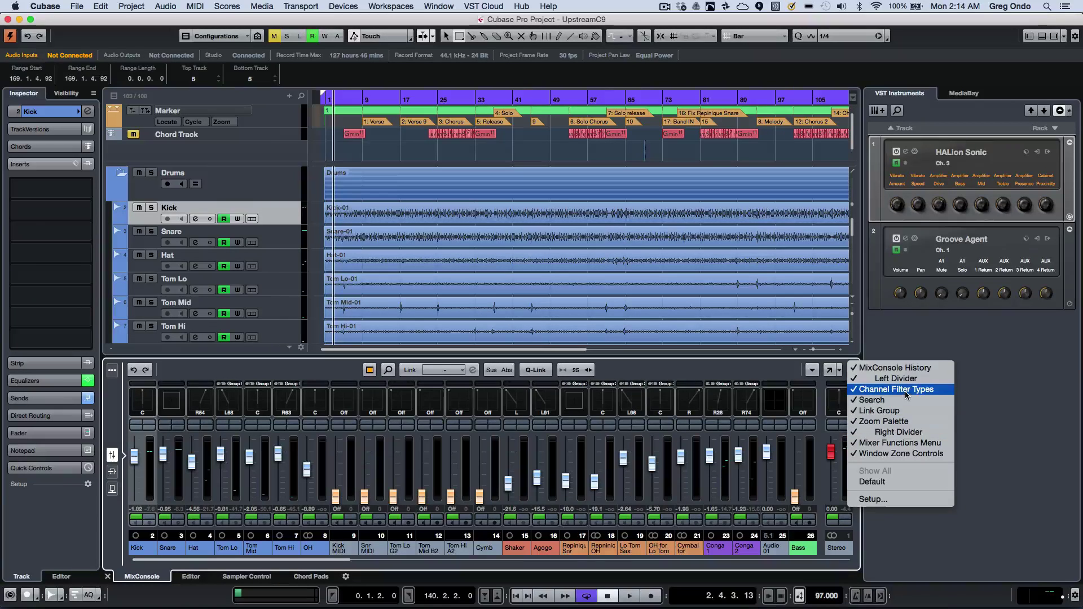
{"action": "left_click", "coordinate": [889, 502]}
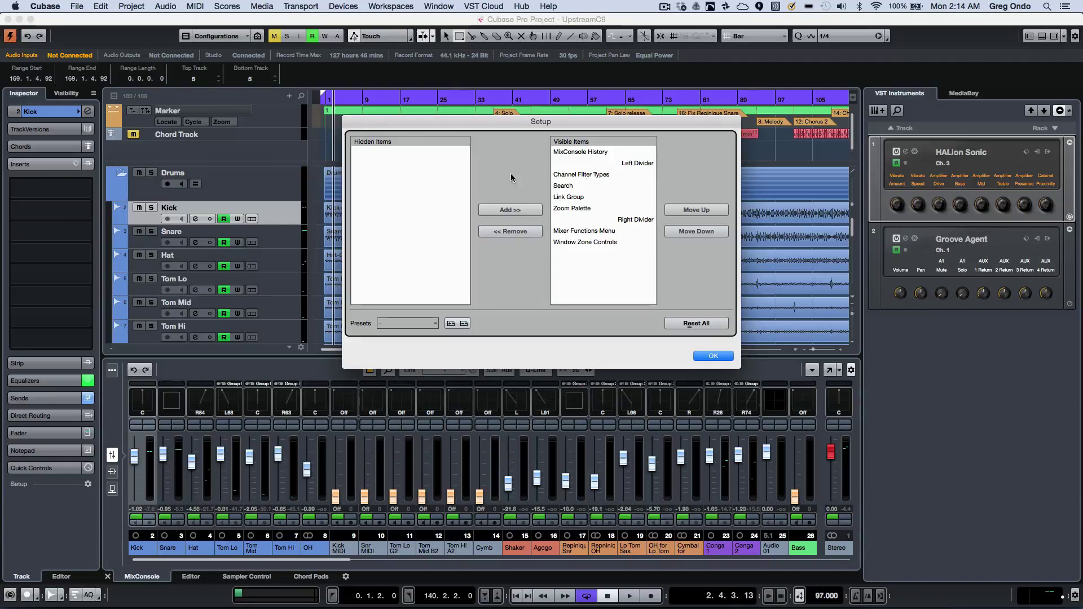
{"action": "left_click", "coordinate": [580, 175]}
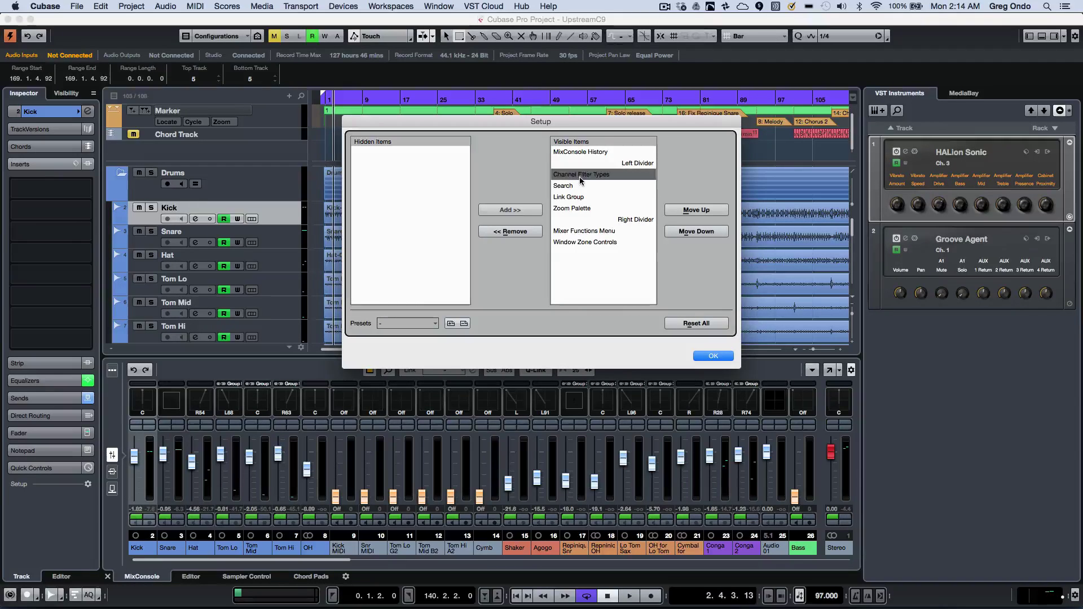
{"action": "left_click", "coordinate": [695, 232]}
{"action": "left_click", "coordinate": [696, 232]}
{"action": "left_click", "coordinate": [696, 234]}
{"action": "left_click", "coordinate": [697, 236]}
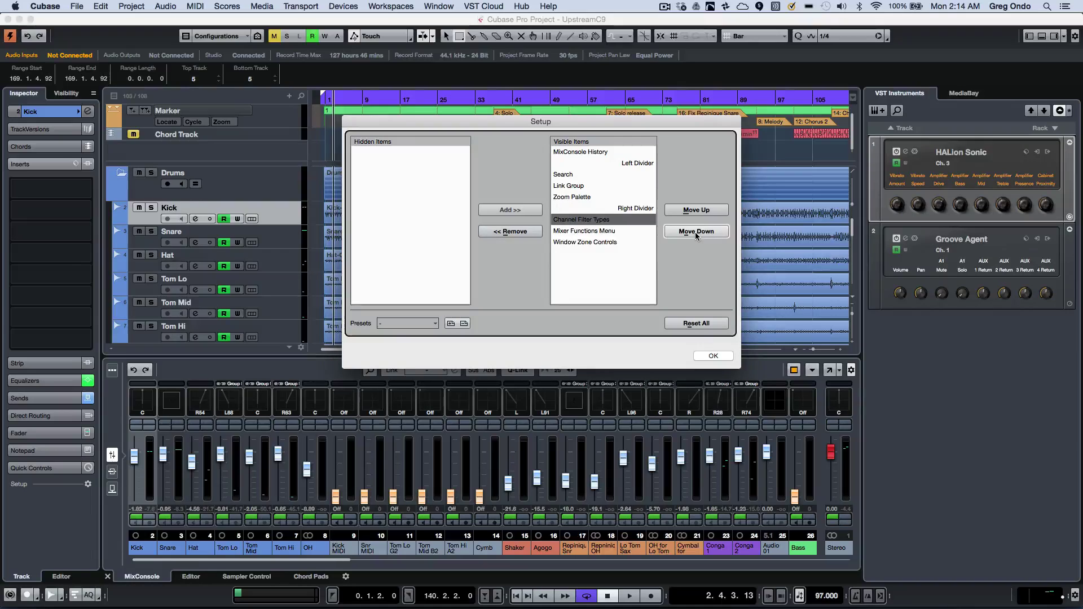
{"action": "left_click", "coordinate": [700, 211]}
{"action": "left_click", "coordinate": [700, 211]}
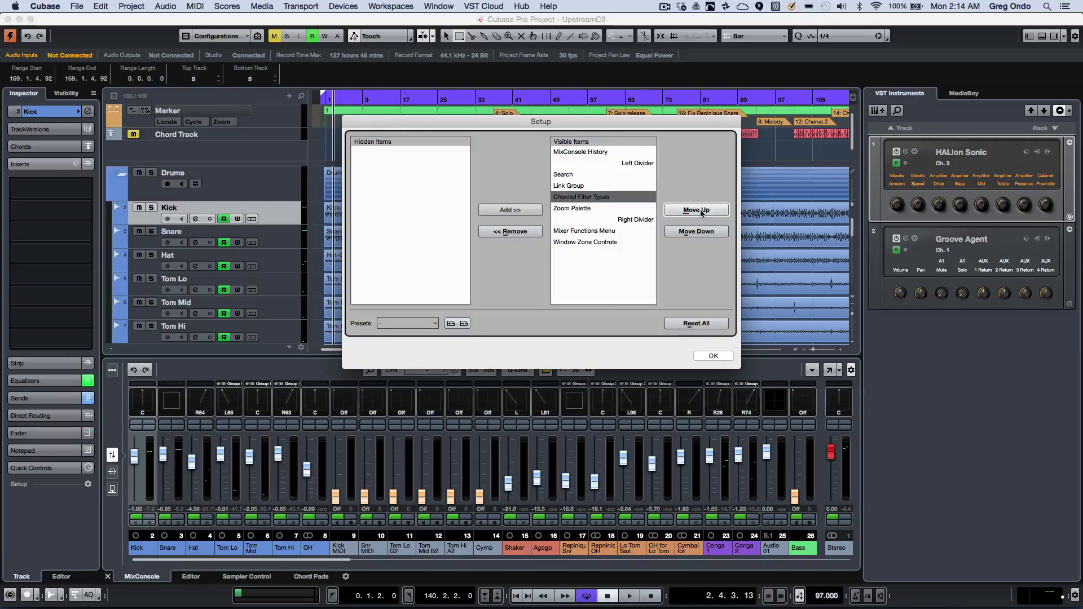
{"action": "left_click", "coordinate": [701, 212]}
{"action": "left_click", "coordinate": [700, 211]}
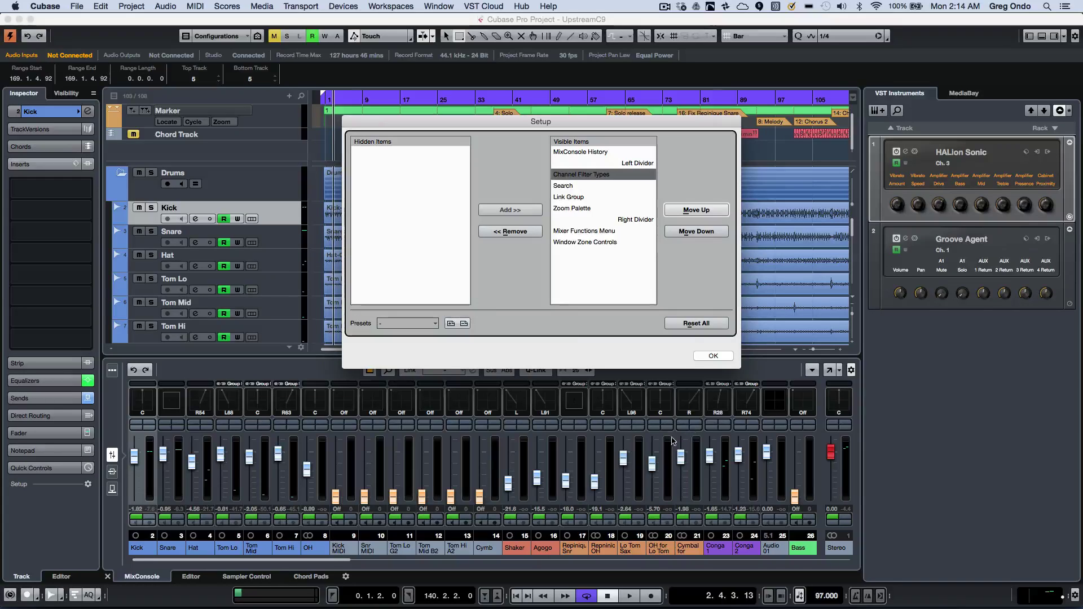
{"action": "left_click", "coordinate": [711, 356]}
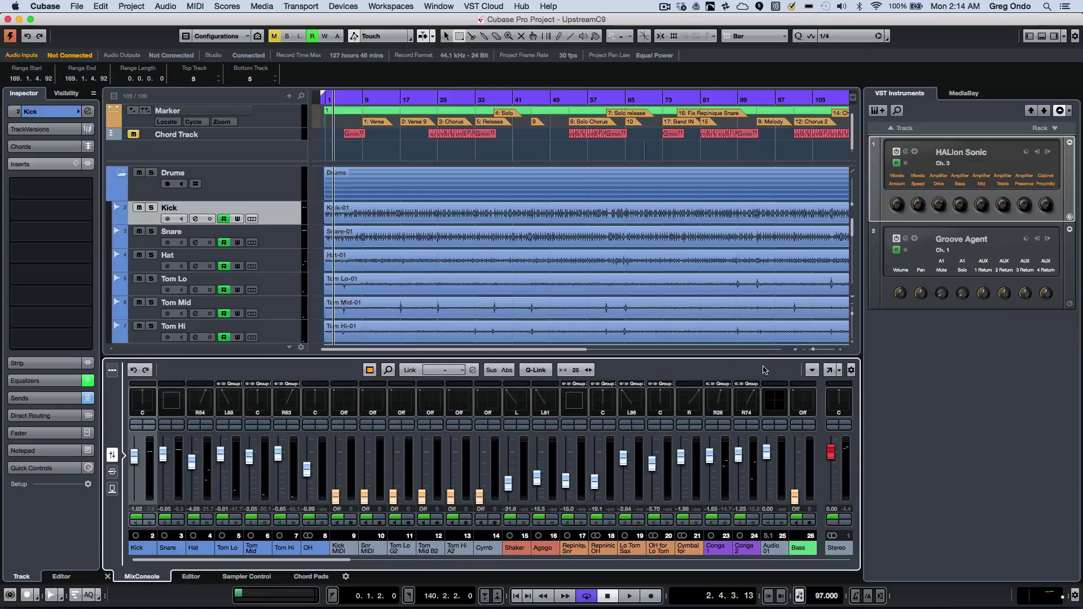
Open the MixConsole in a separate window, toggling it with F3, and lower the Bass fader to -8.31.
{"action": "left_click", "coordinate": [829, 370]}
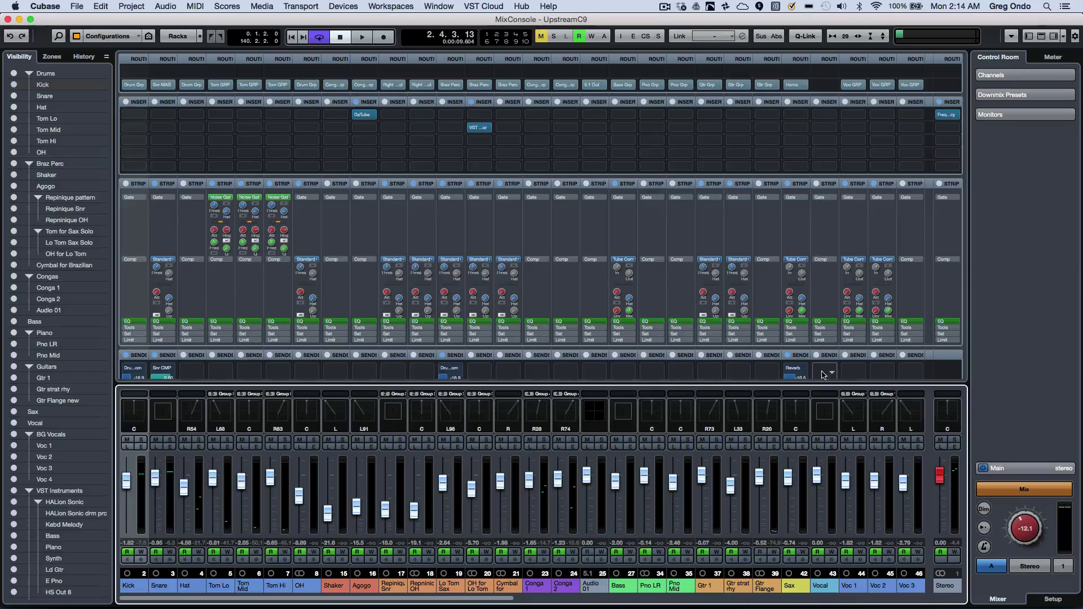
{"action": "key", "text": "F3"}
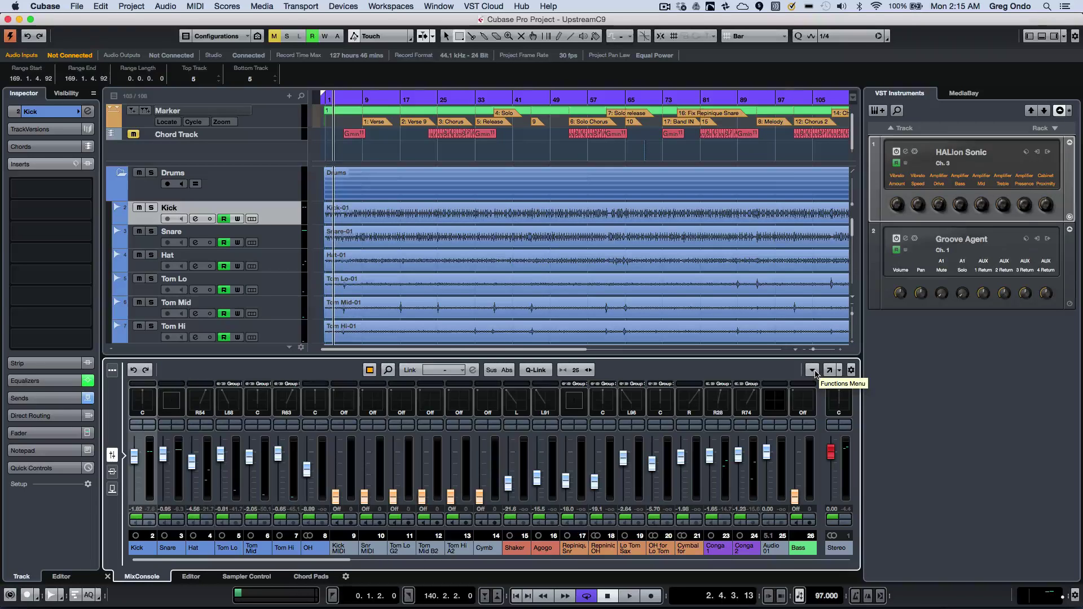
{"action": "key", "text": "F3"}
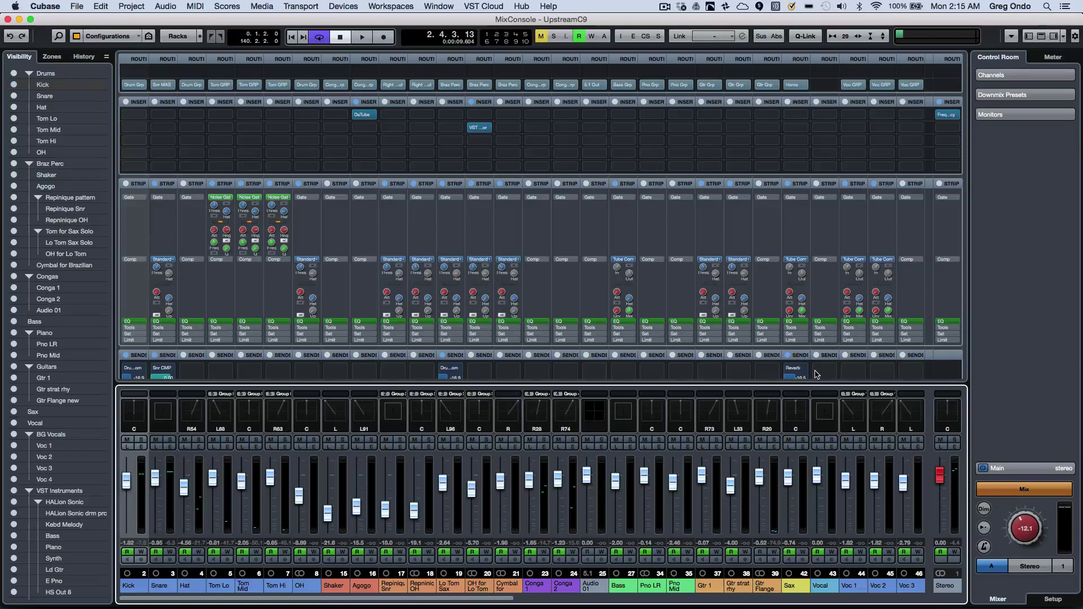
{"action": "key", "text": "F3"}
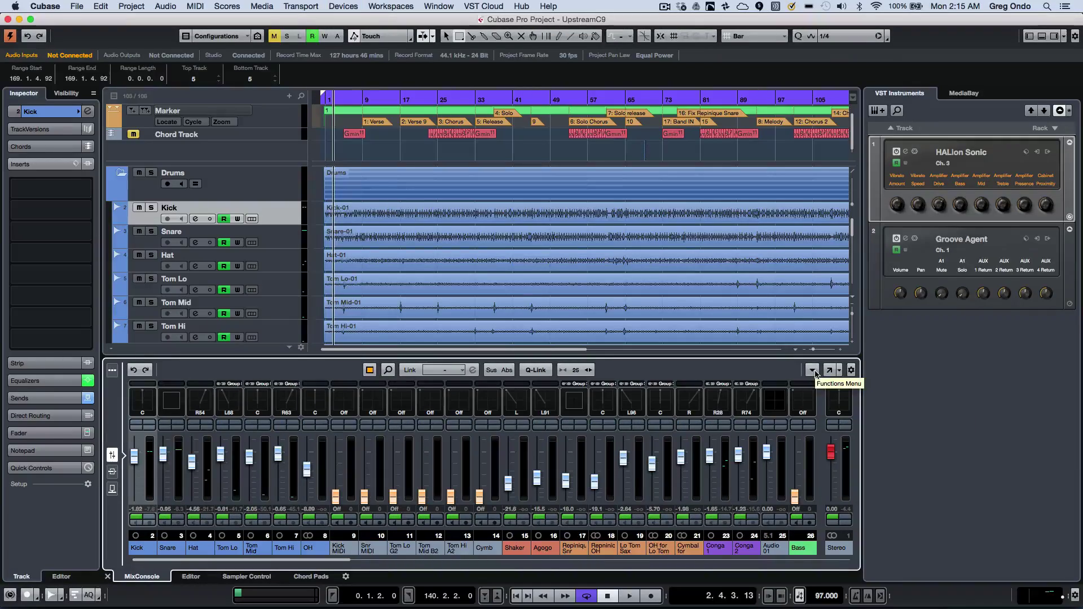
{"action": "key", "text": "F3"}
{"action": "key", "text": "F3"}
{"action": "key", "text": "F3"}
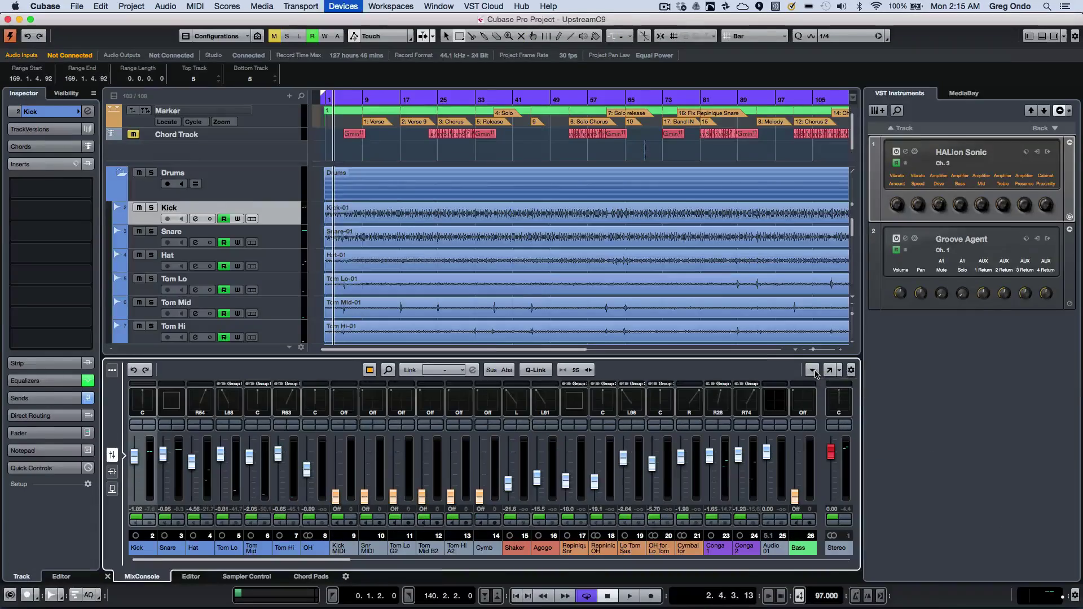
{"action": "key", "text": "F3"}
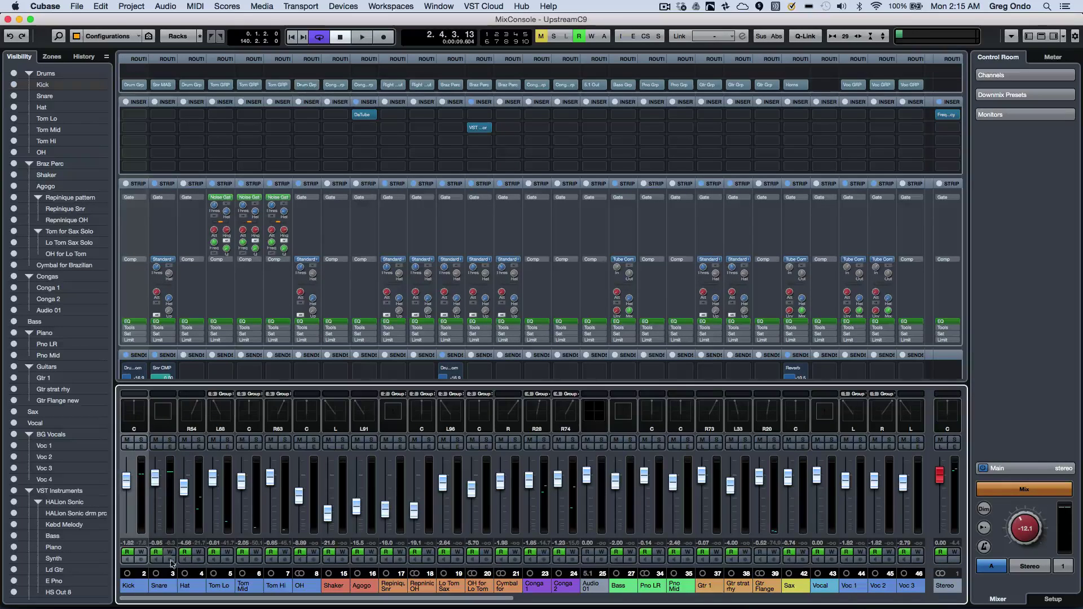
{"action": "left_click_drag", "start_coordinate": [621, 478], "coordinate": [676, 475]}
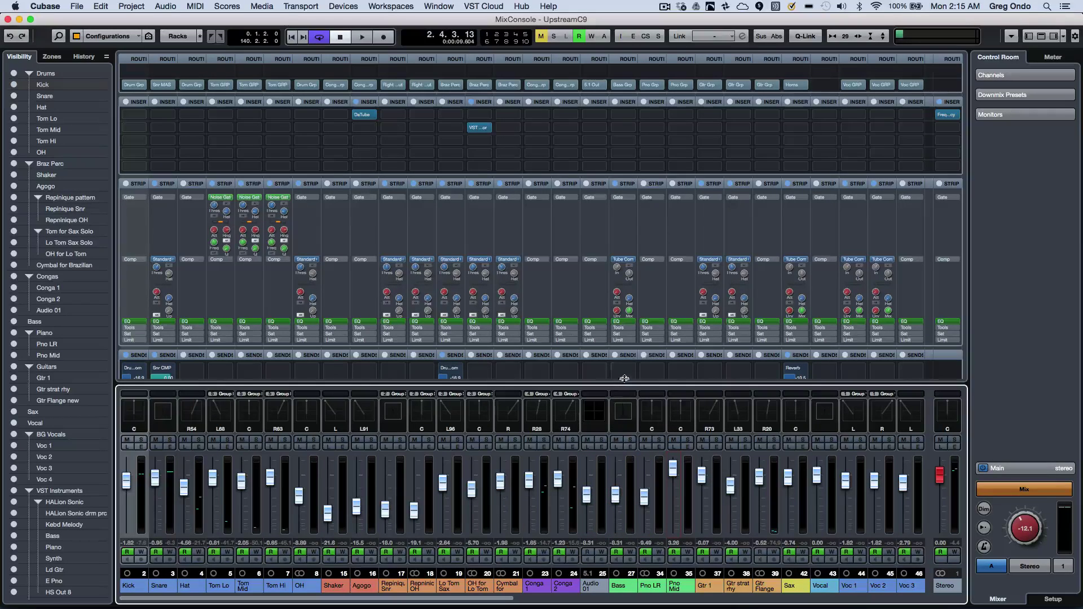
Insert Distortion > AmpSimulator on Agogo, copy it to Lo Tom Sax, and solo Conga 1.
{"action": "left_click", "coordinate": [629, 273]}
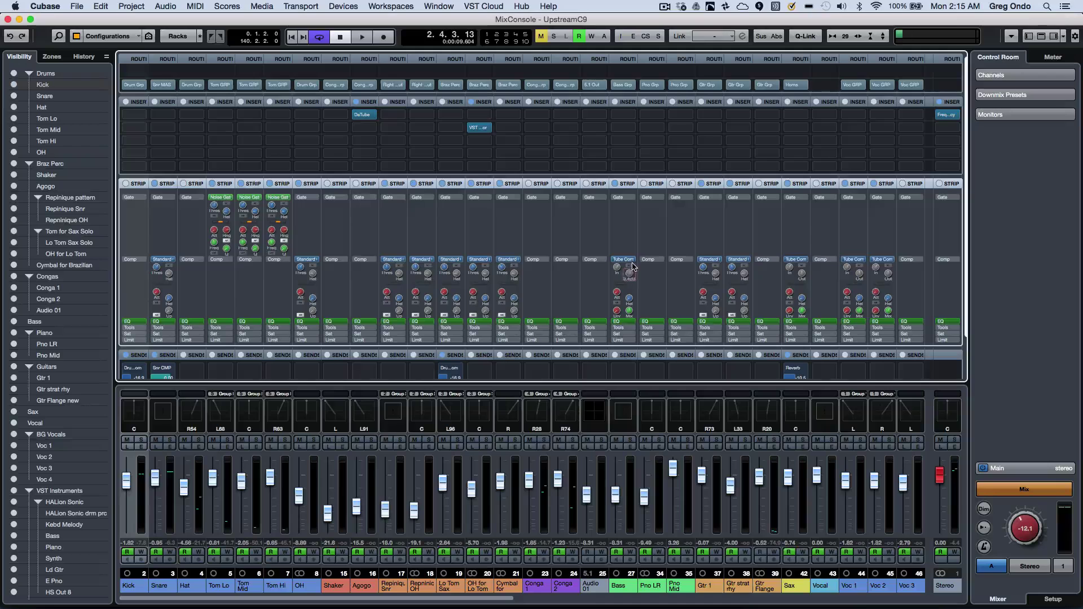
{"action": "left_click", "coordinate": [368, 141]}
{"action": "left_click", "coordinate": [370, 181]}
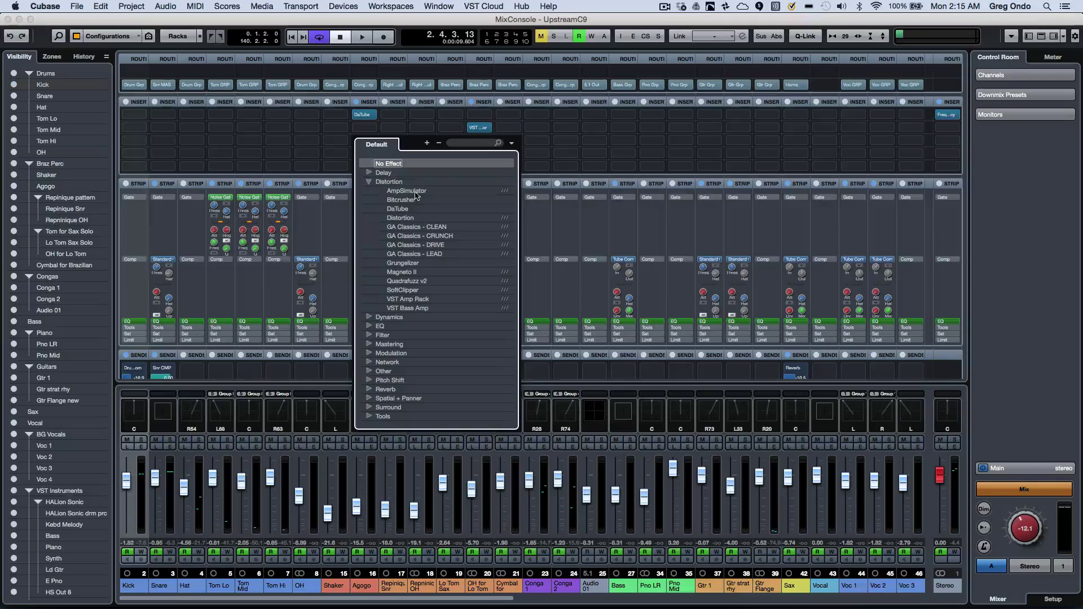
{"action": "left_click", "coordinate": [407, 191]}
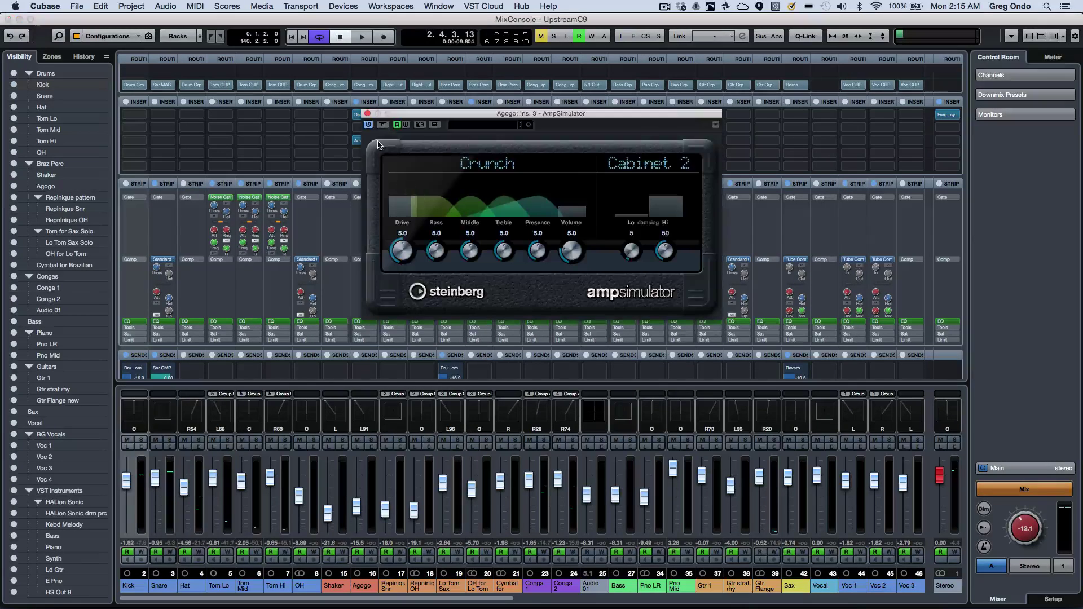
{"action": "left_click", "coordinate": [367, 114]}
{"action": "mouse_move", "coordinate": [367, 144]}
{"action": "left_mouse_down"}
{"action": "mouse_move", "coordinate": [446, 151]}
{"action": "mouse_move", "coordinate": [373, 133]}
{"action": "left_mouse_up"}
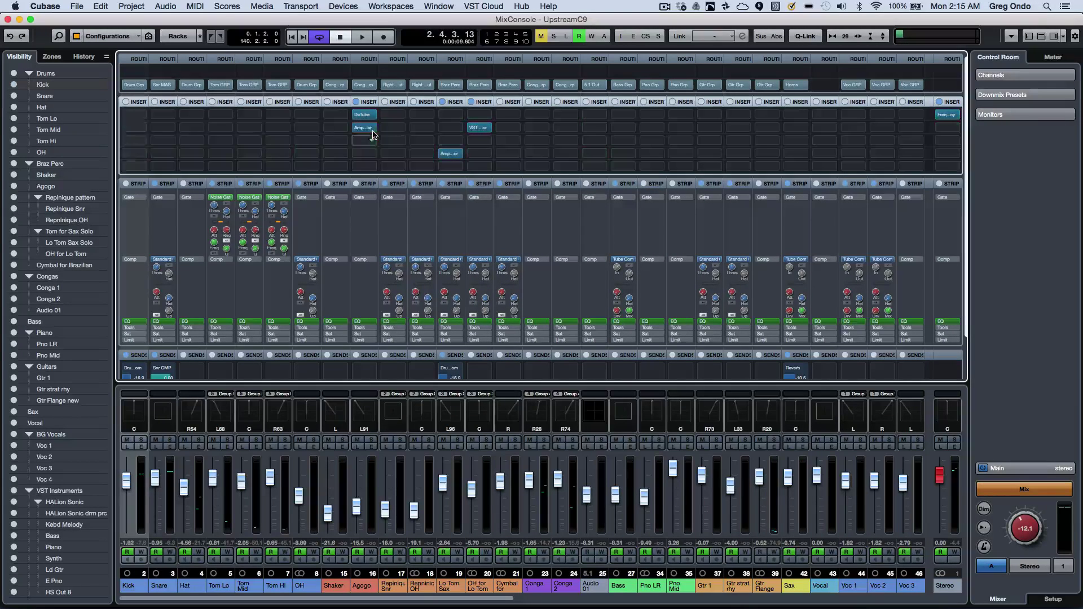
{"action": "left_click", "coordinate": [473, 86]}
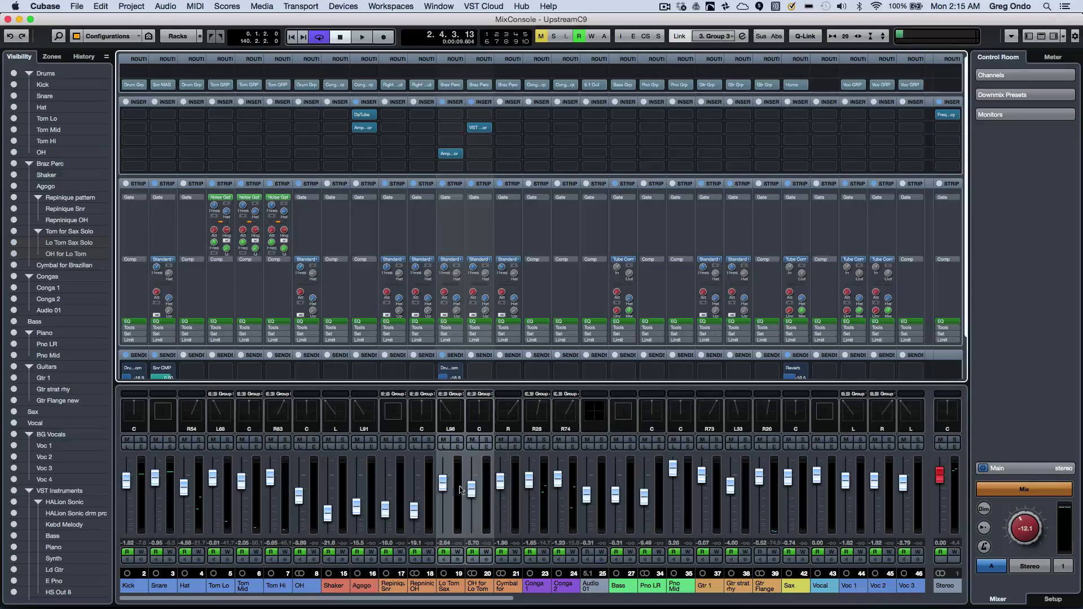
{"action": "left_click", "coordinate": [543, 440]}
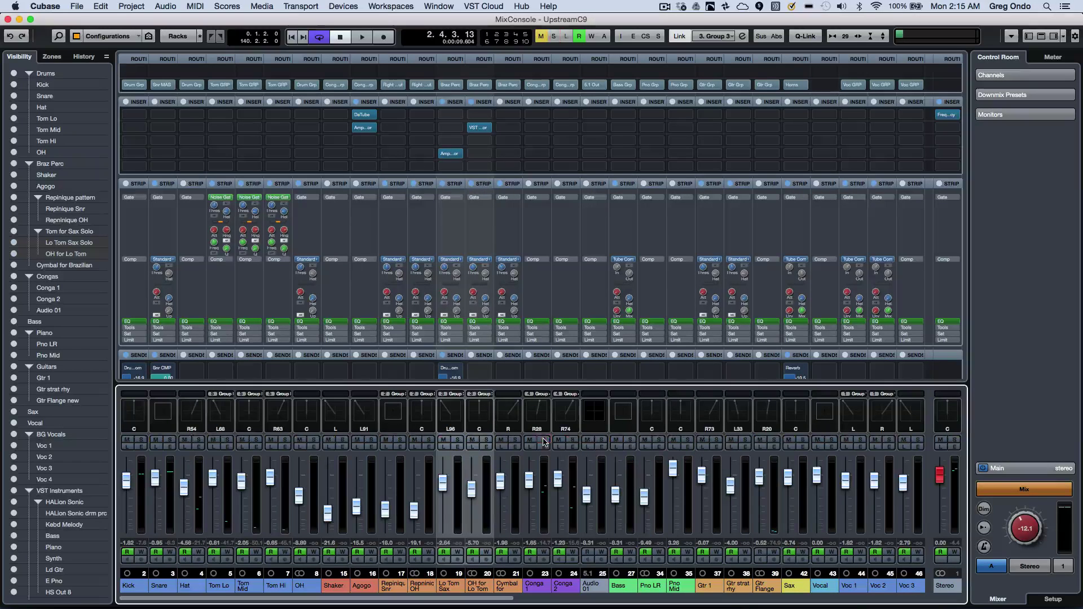
Unsolo Conga 1, open its Channel Settings, and check the Equalizer and Inserts views.
{"action": "left_click", "coordinate": [543, 440]}
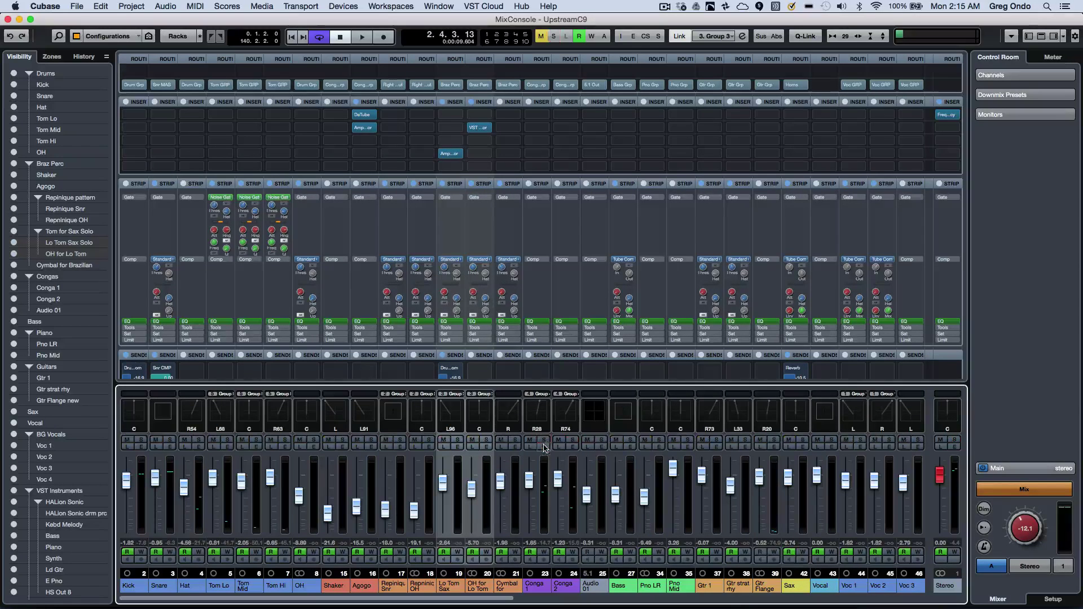
{"action": "left_click", "coordinate": [543, 447]}
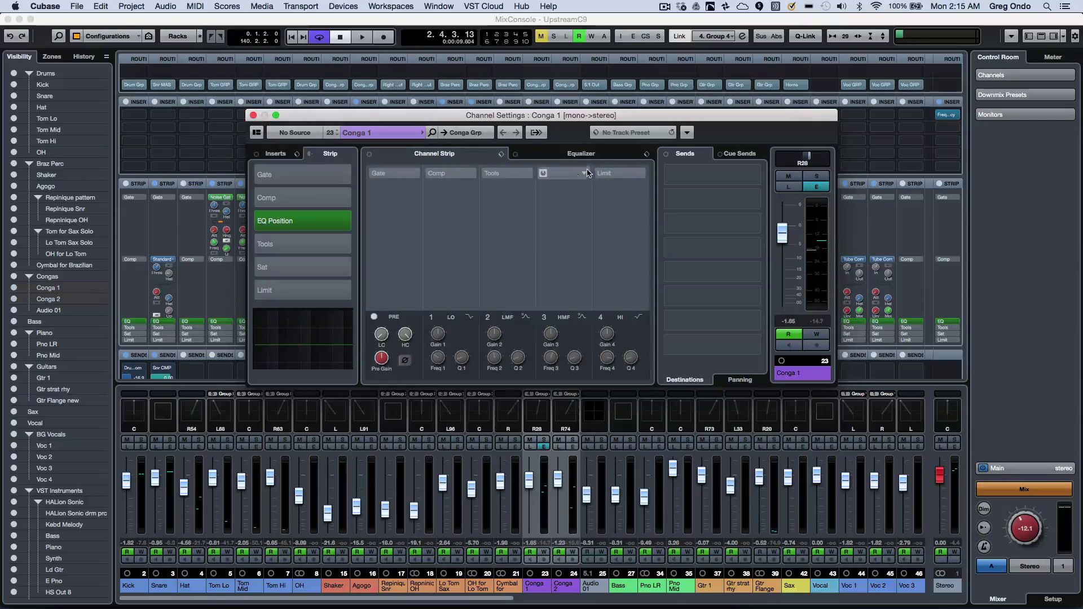
{"action": "left_click", "coordinate": [567, 198]}
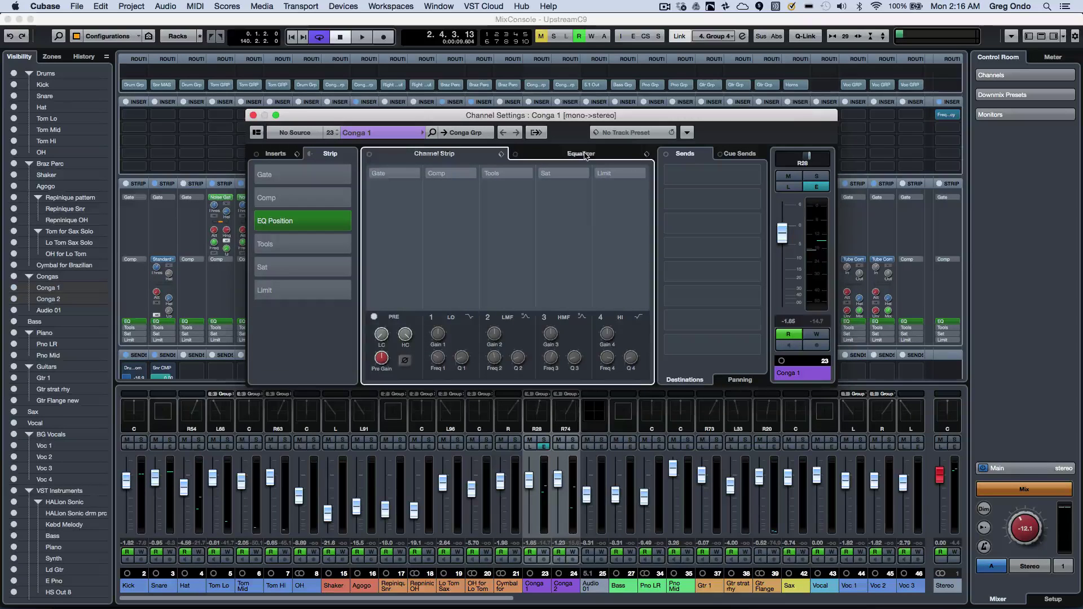
{"action": "left_click", "coordinate": [620, 153]}
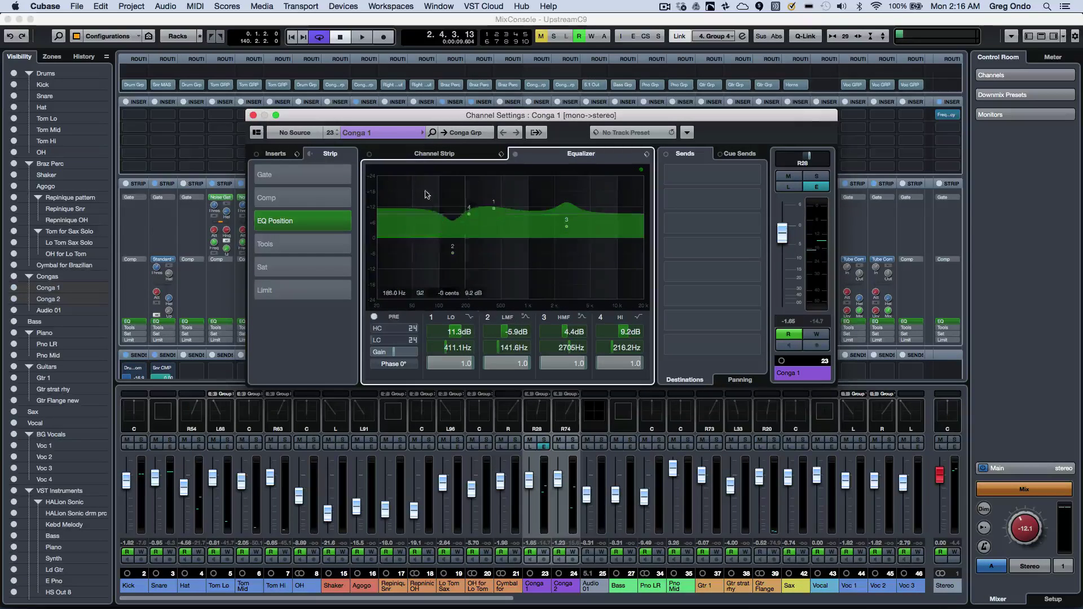
{"action": "left_click", "coordinate": [432, 154]}
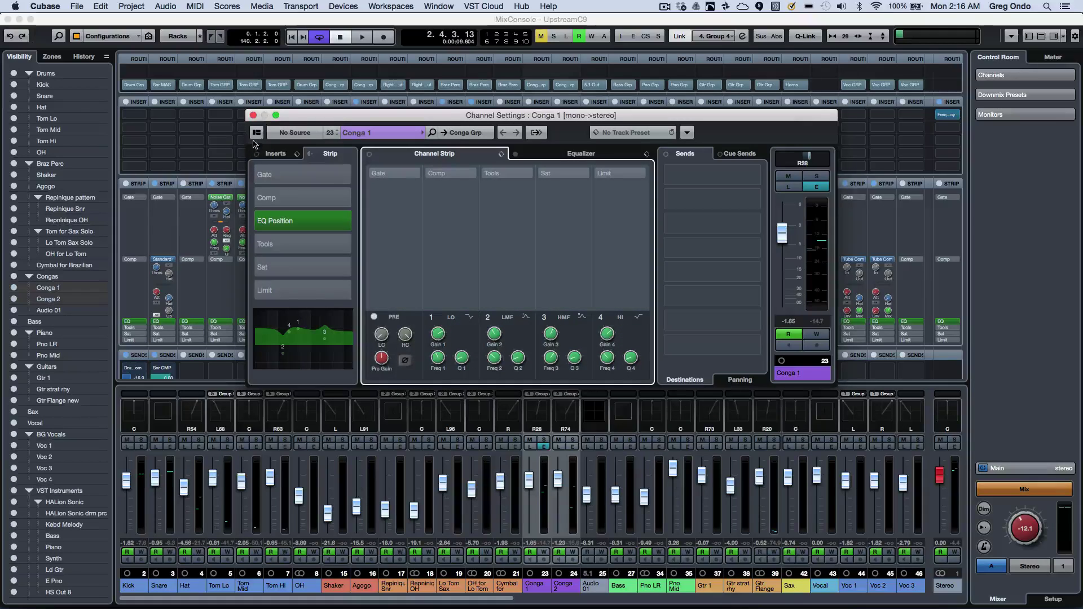
{"action": "left_click", "coordinate": [276, 154]}
{"action": "left_click", "coordinate": [330, 154]}
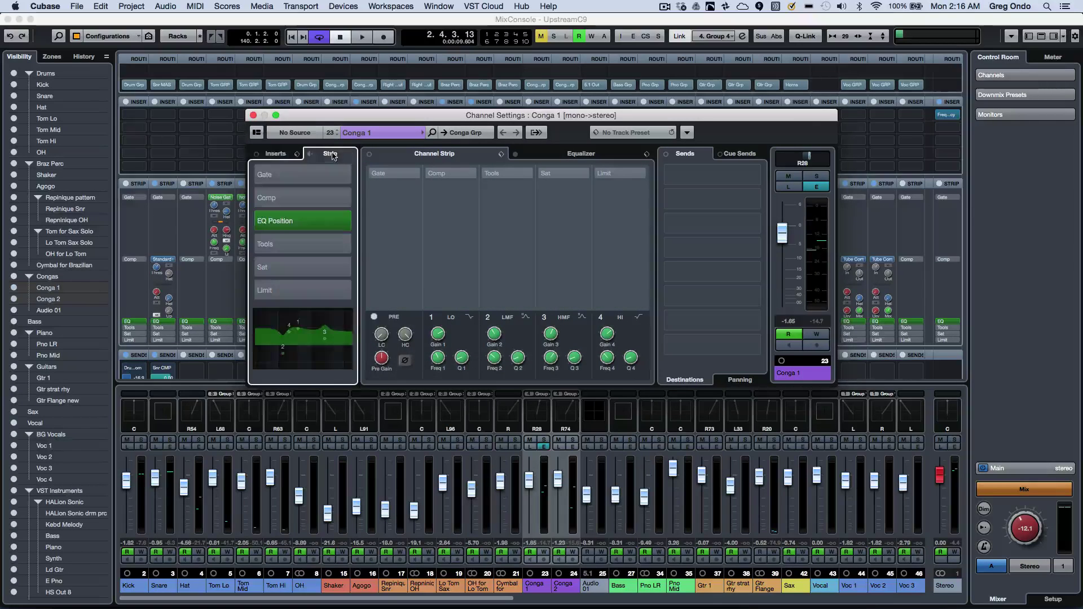
Load Noise Gate, Magneto II and DeEsser on Conga 1's strip, lower its volume and pan to L21.
{"action": "left_click", "coordinate": [275, 178]}
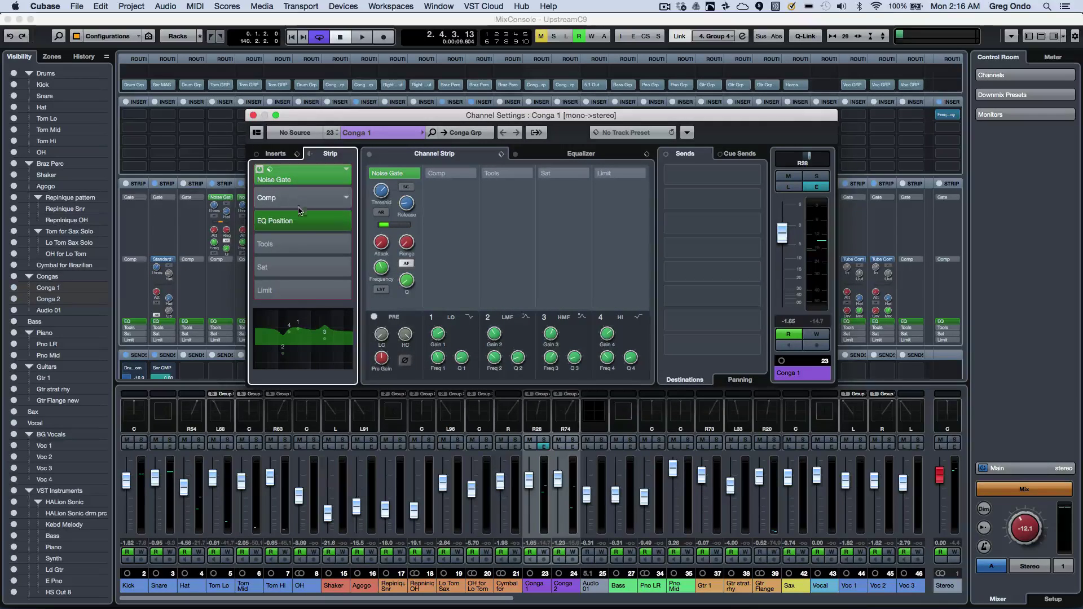
{"action": "left_click", "coordinate": [308, 280]}
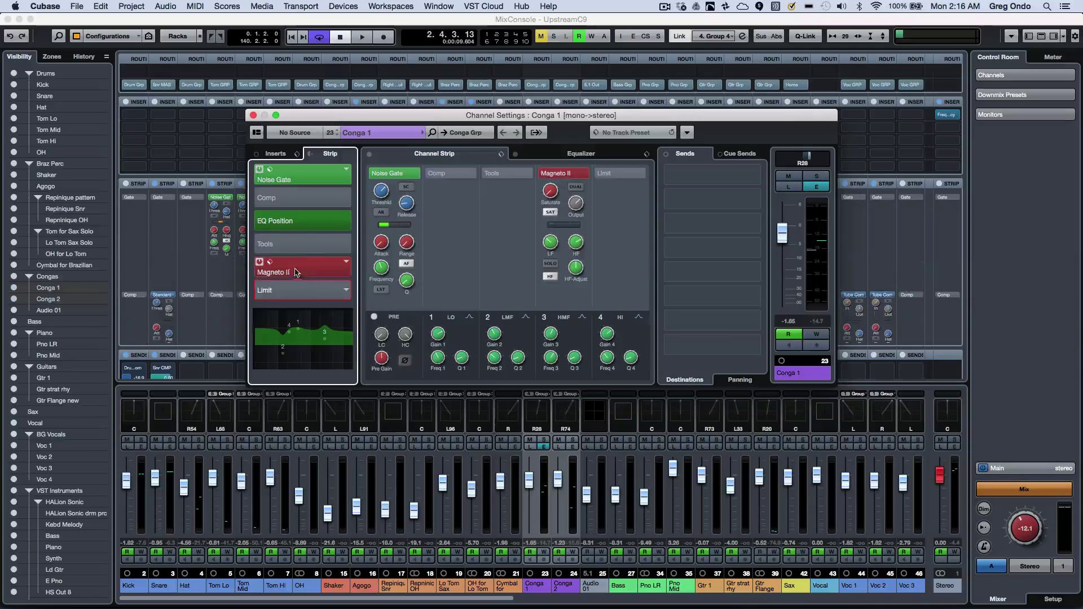
{"action": "left_click", "coordinate": [398, 244]}
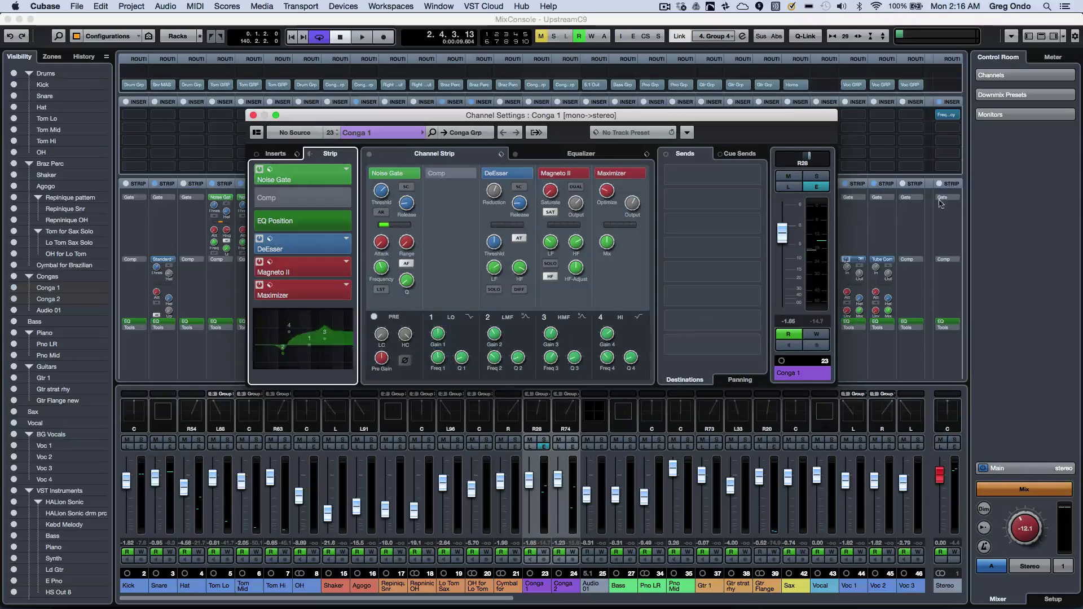
{"action": "left_click_drag", "start_coordinate": [783, 236], "coordinate": [783, 258]}
{"action": "left_click_drag", "start_coordinate": [807, 155], "coordinate": [797, 156]}
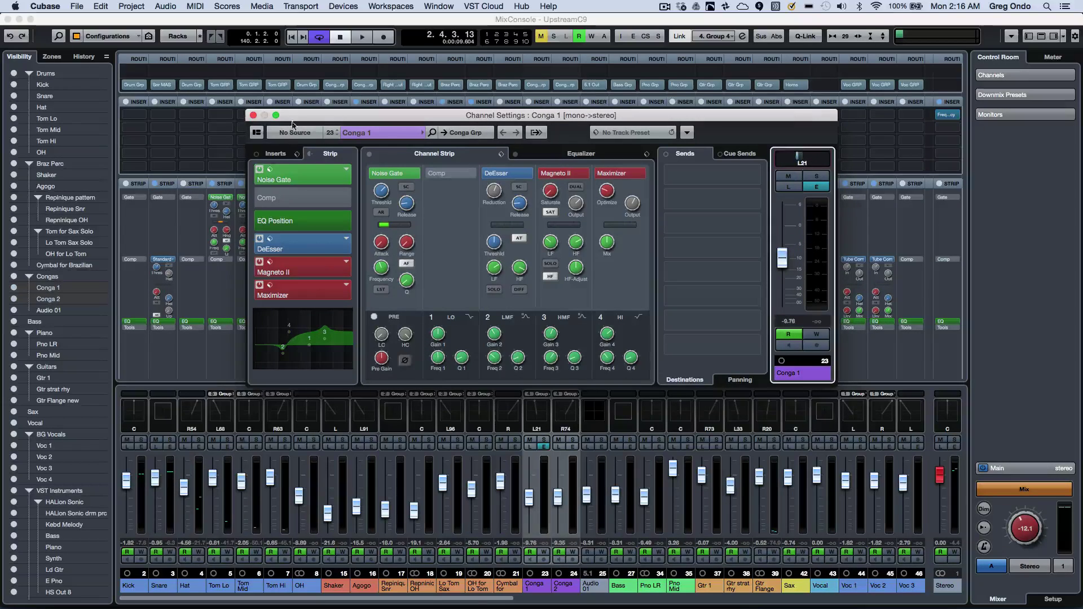
{"action": "left_click_drag", "start_coordinate": [341, 117], "coordinate": [507, 121]}
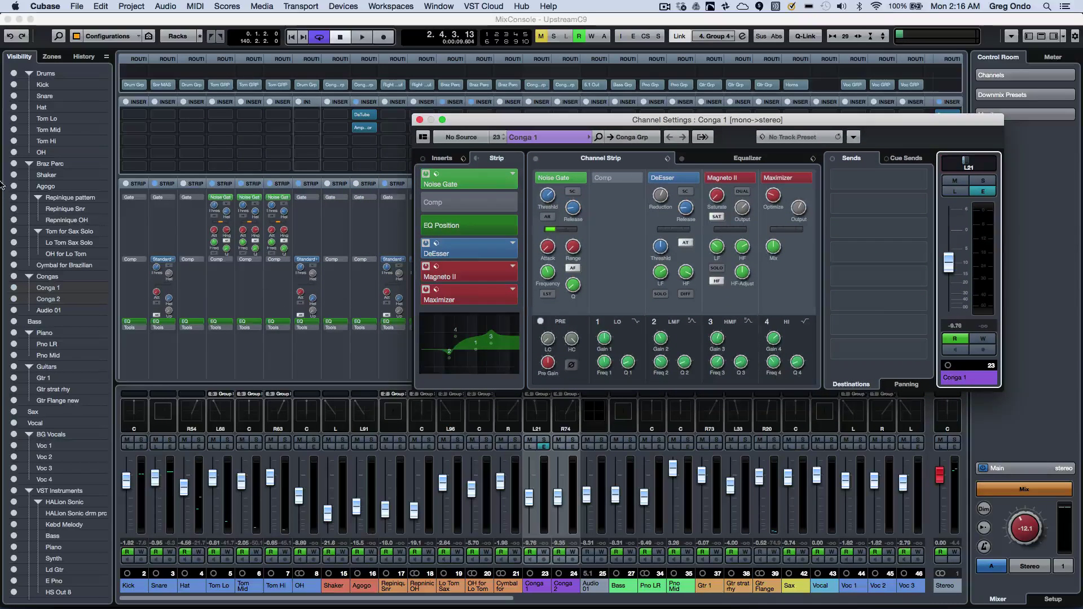
Open the History list and drag the undo line back to just below 'VST Connect Monitor In'.
{"action": "left_click", "coordinate": [52, 57]}
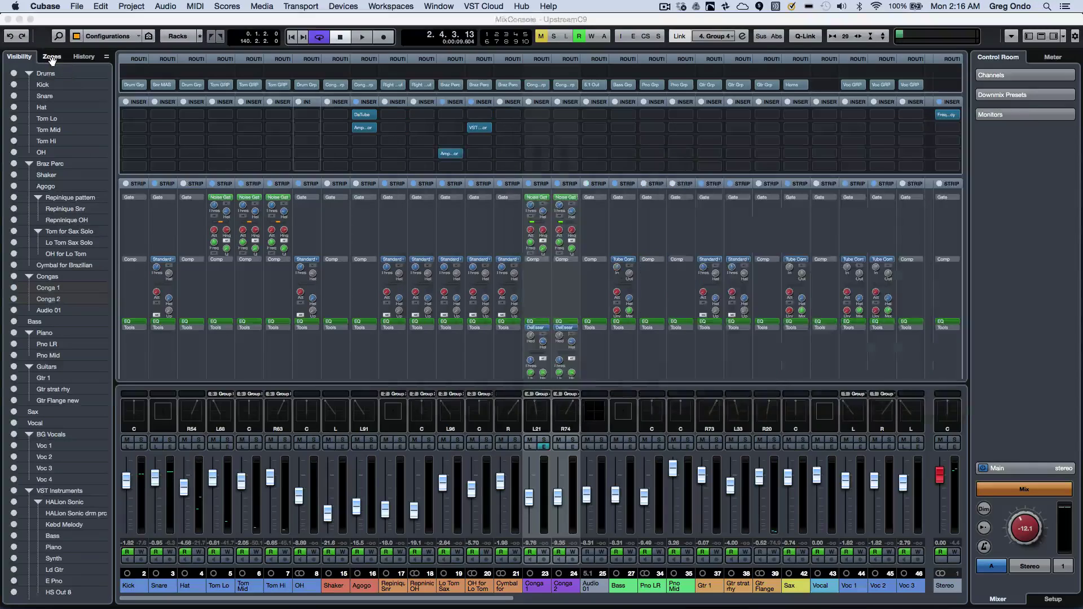
{"action": "left_click", "coordinate": [83, 57]}
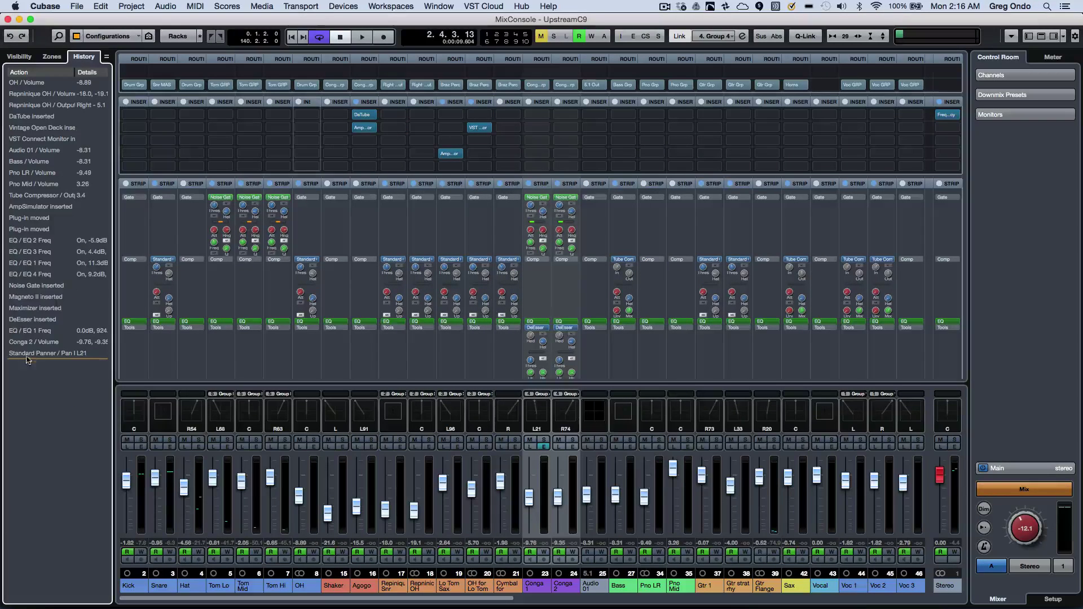
{"action": "left_click_drag", "start_coordinate": [27, 360], "coordinate": [75, 145]}
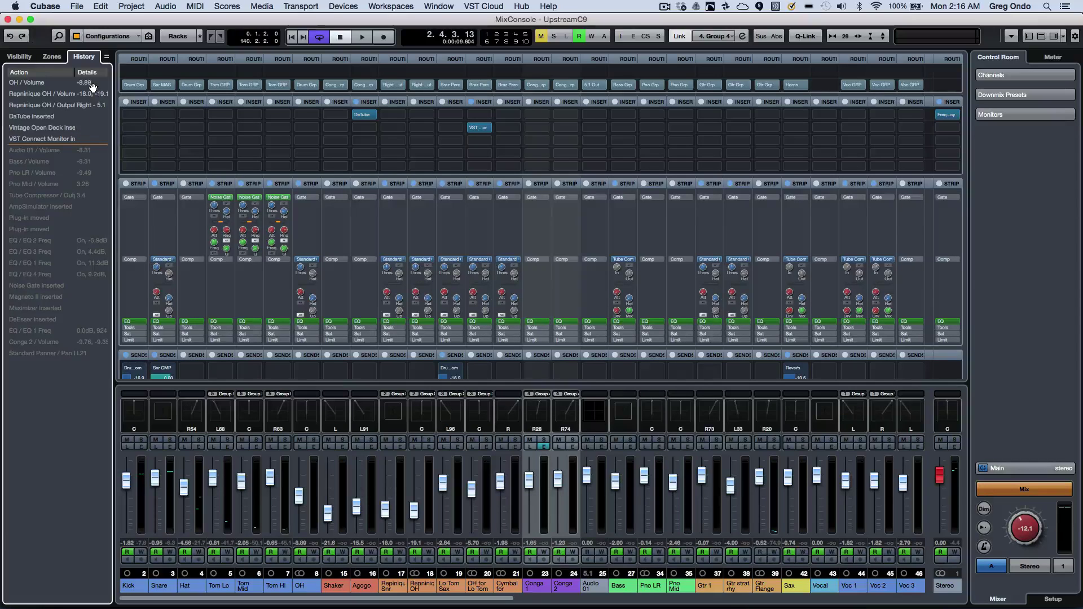
Undo the VST Connect Monitor, Vintage Open Deck and DaTube inserts in the History list.
{"action": "key", "text": "super+z"}
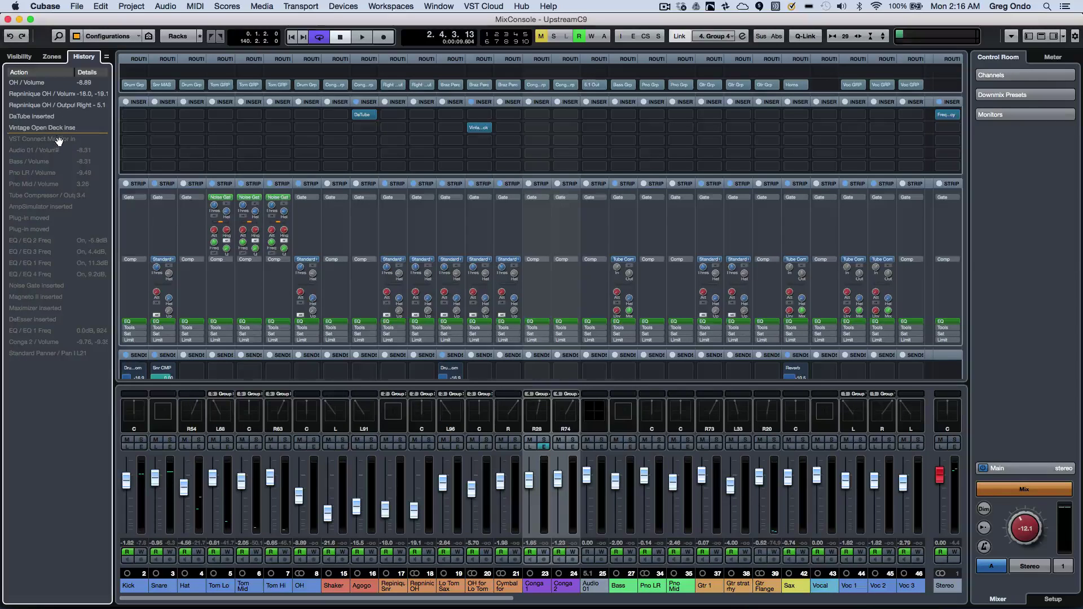
{"action": "left_click", "coordinate": [62, 116]}
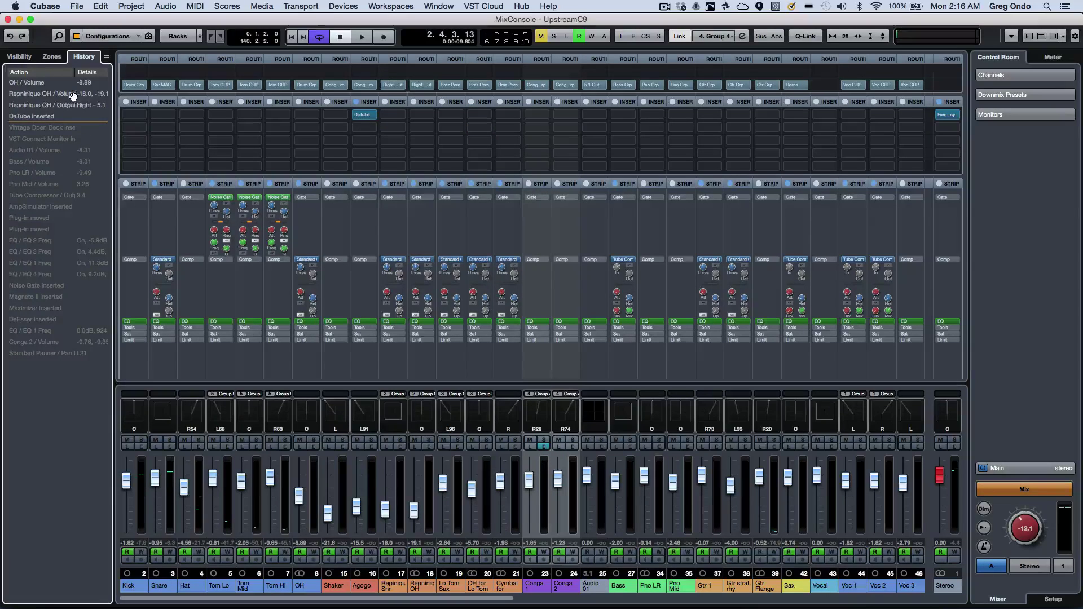
{"action": "left_click", "coordinate": [73, 97]}
{"action": "left_click", "coordinate": [67, 105]}
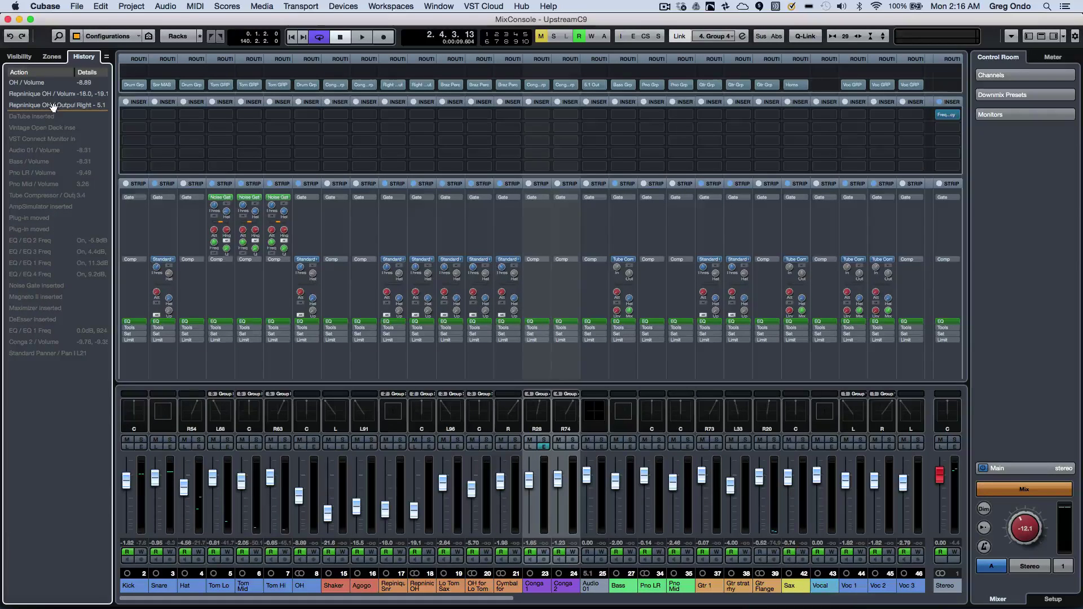
Redo up to the EQ 1 frequency change, roll back to the Pno LR volume, then undo once more.
{"action": "left_click", "coordinate": [46, 150]}
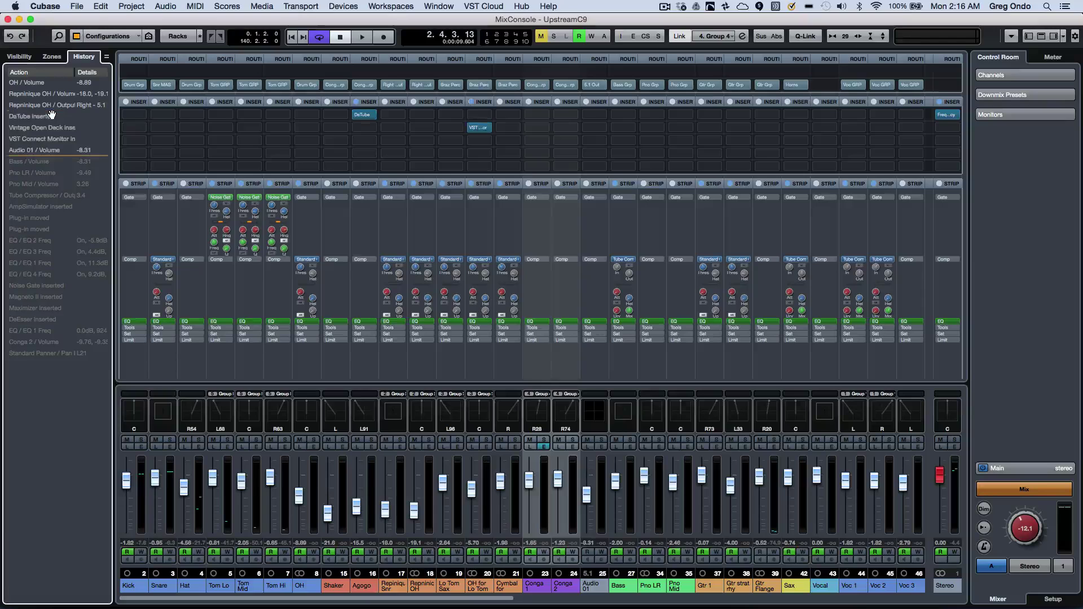
{"action": "left_click_drag", "start_coordinate": [46, 162], "coordinate": [51, 292]}
{"action": "left_click_drag", "start_coordinate": [39, 249], "coordinate": [40, 148]}
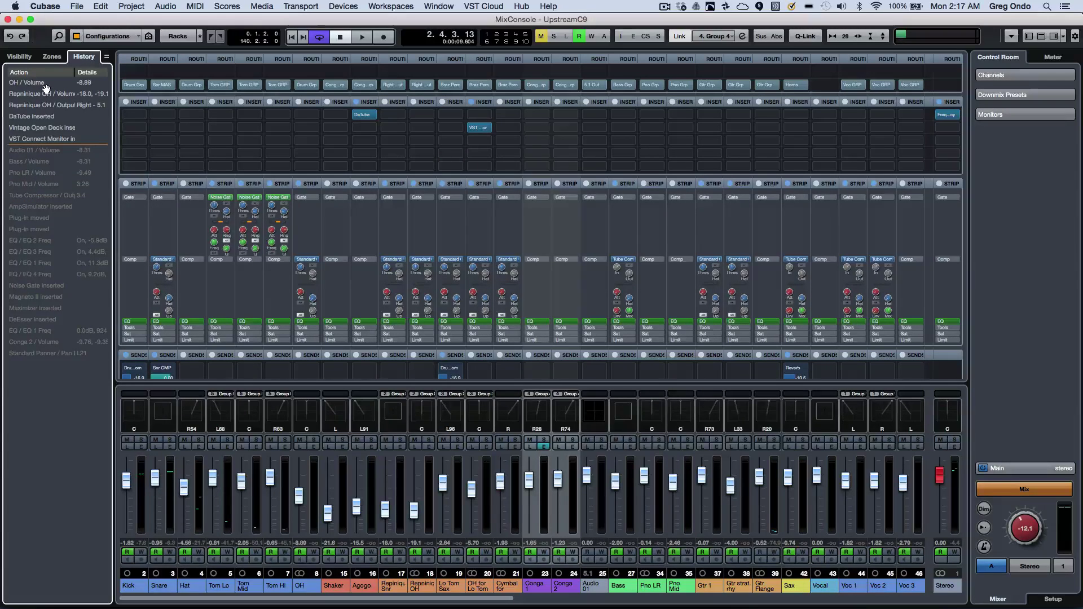
{"action": "key", "text": "super+z"}
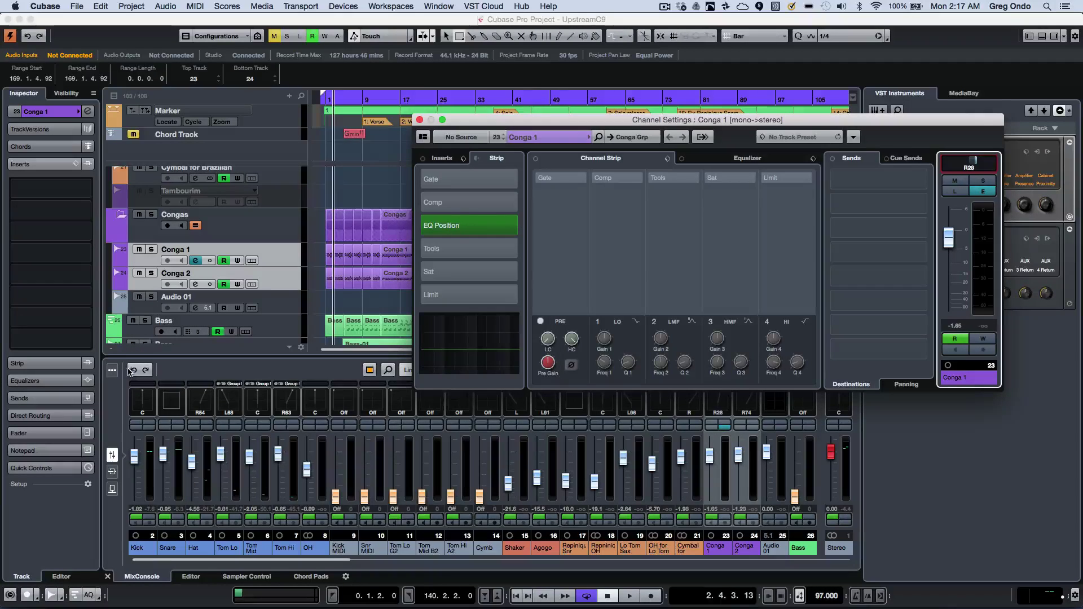
Close Conga 1's channel settings, lower the linked Hat/Tom/Audio 01 faders, raise Tom Mid B2/Tom Hi A2, and drop Agogo to -46.5.
{"action": "key", "text": "super+w"}
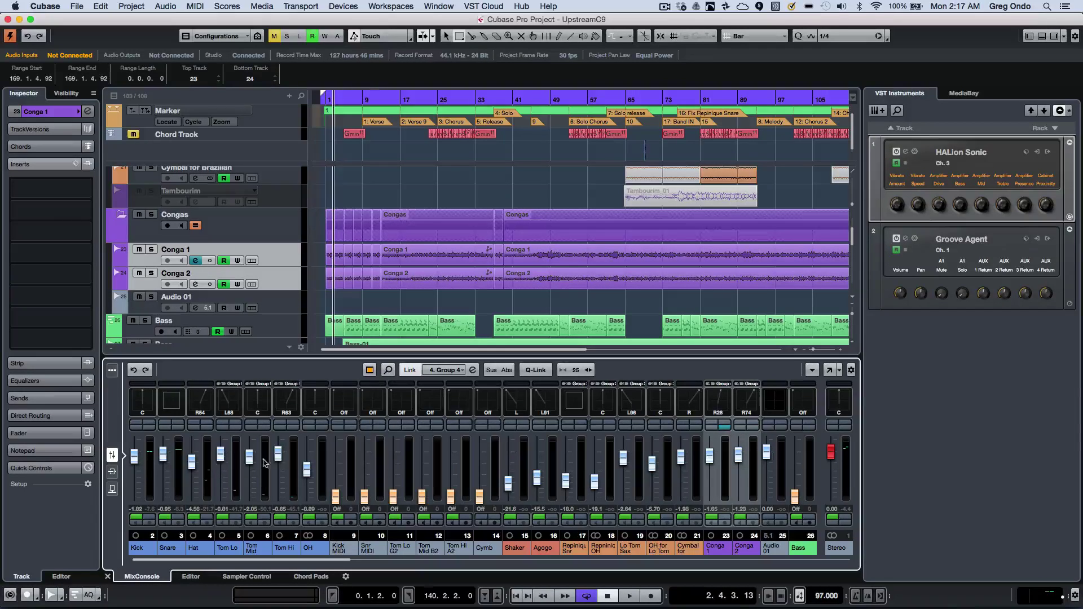
{"action": "left_click_drag", "start_coordinate": [293, 463], "coordinate": [316, 457]}
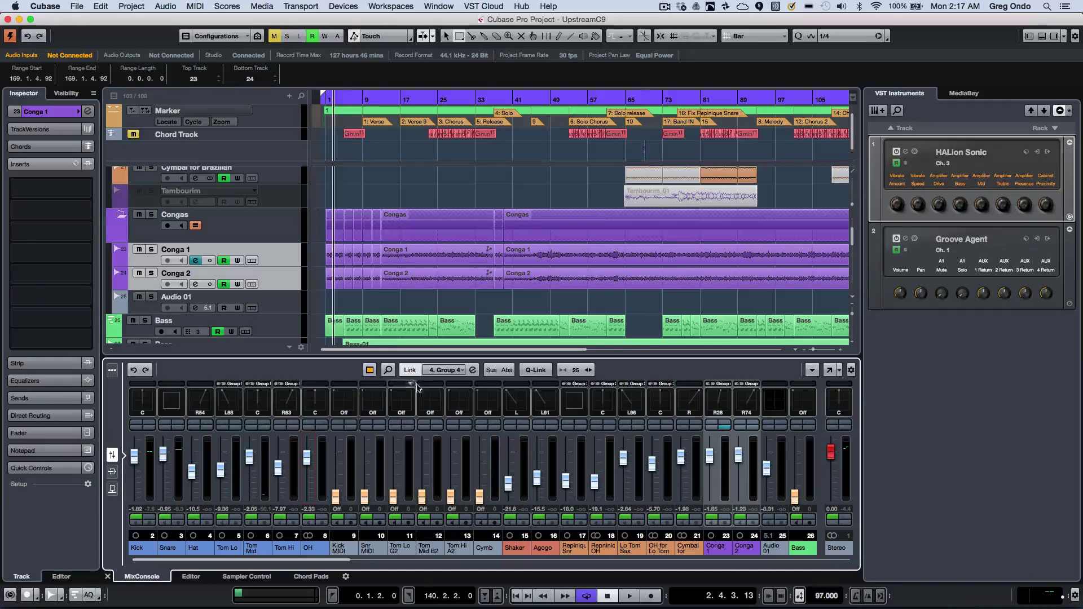
{"action": "left_click_drag", "start_coordinate": [420, 498], "coordinate": [451, 466]}
{"action": "left_click_drag", "start_coordinate": [536, 477], "coordinate": [534, 499]}
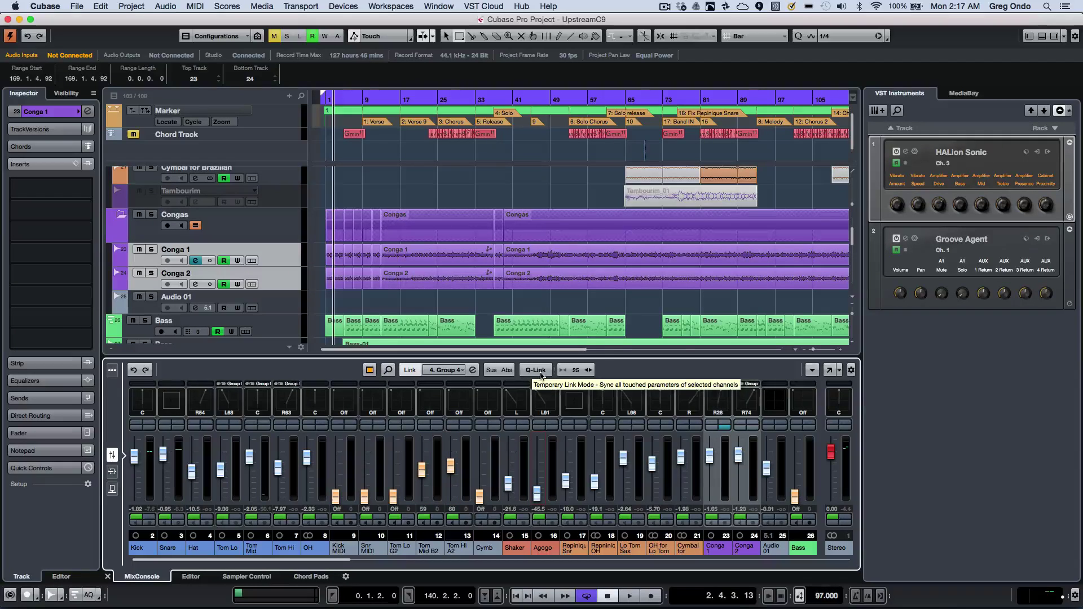
Select the Shaker through Repinique Snr channels and raise Agogo so they move together.
{"action": "left_click", "coordinate": [523, 470]}
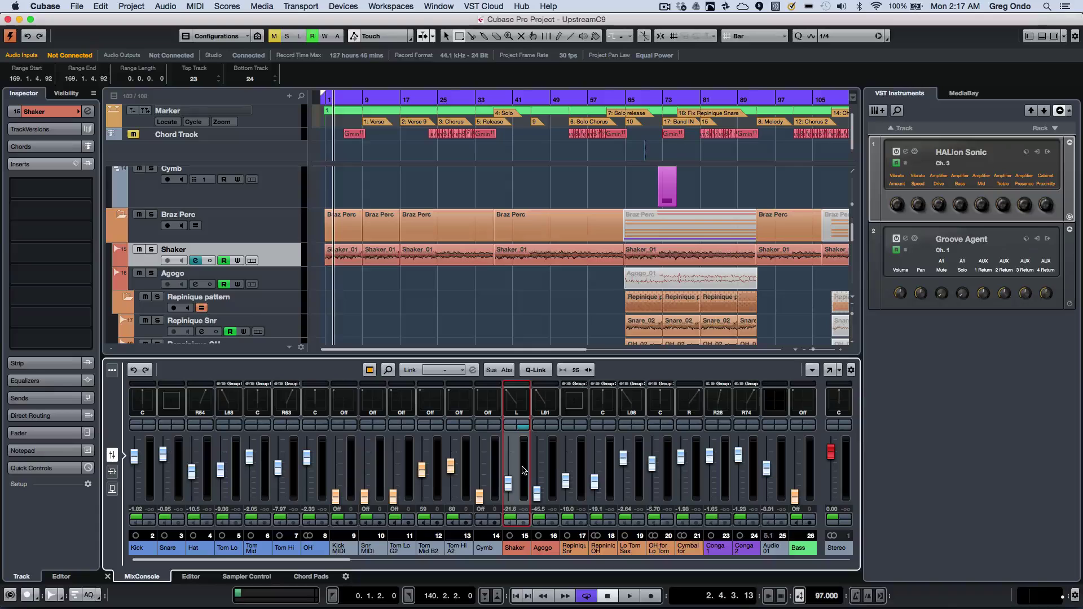
{"action": "left_click", "coordinate": [583, 464], "text": "shift"}
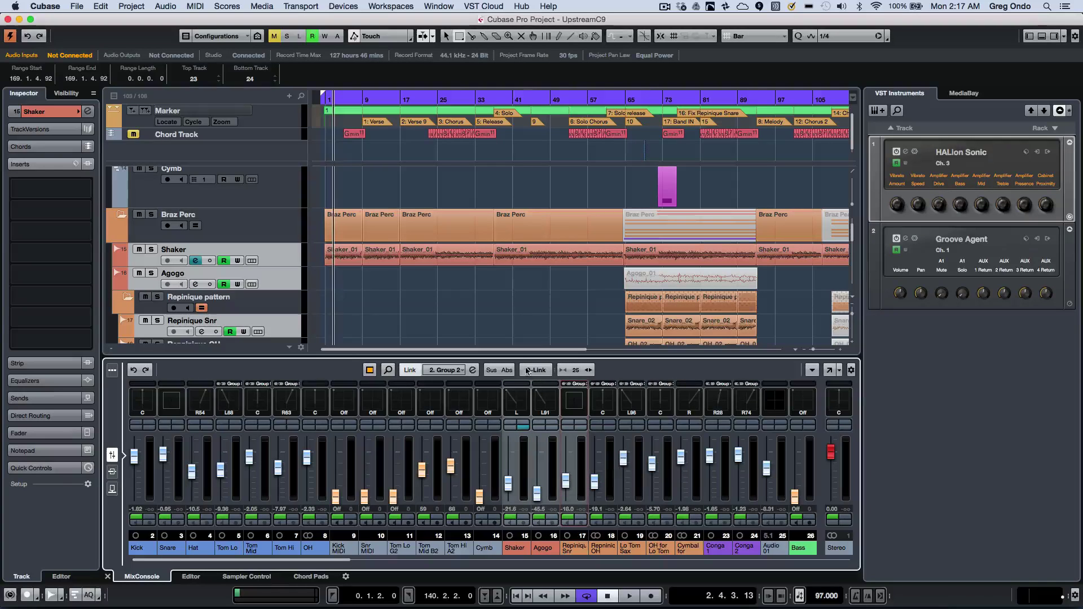
{"action": "mouse_move", "coordinate": [540, 497]}
{"action": "left_mouse_down"}
{"action": "mouse_move", "coordinate": [539, 462]}
{"action": "mouse_move", "coordinate": [538, 485]}
{"action": "left_mouse_up"}
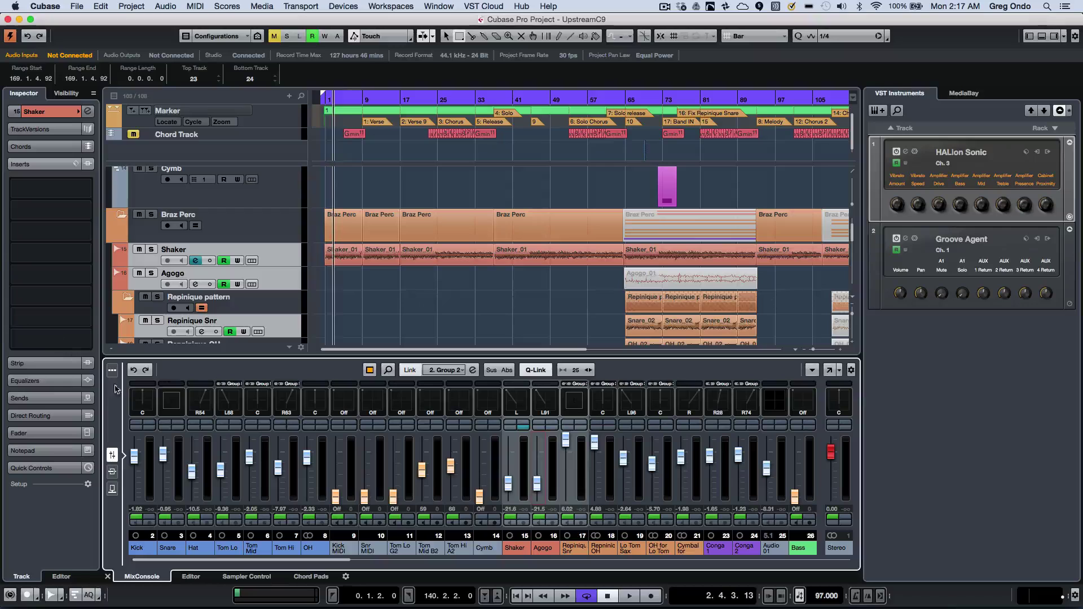
Undo the last six fader changes with the MixConsole Undo button.
{"action": "left_click", "coordinate": [134, 371]}
{"action": "left_click", "coordinate": [134, 371]}
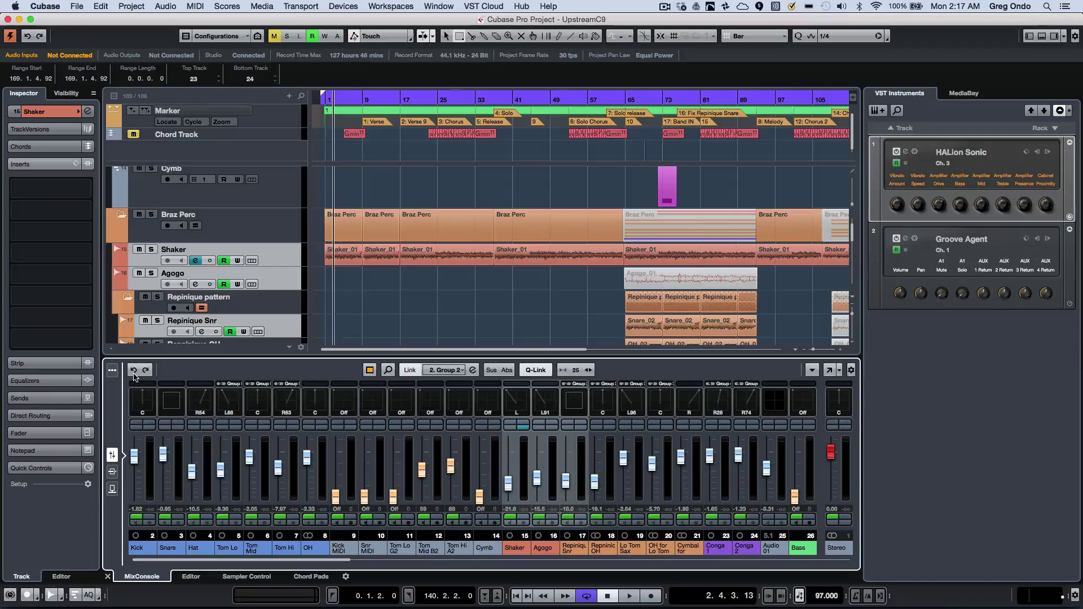
{"action": "left_click", "coordinate": [134, 371]}
{"action": "left_click", "coordinate": [133, 371]}
{"action": "left_click", "coordinate": [134, 371]}
{"action": "left_click", "coordinate": [133, 371]}
{"action": "left_click", "coordinate": [134, 371]}
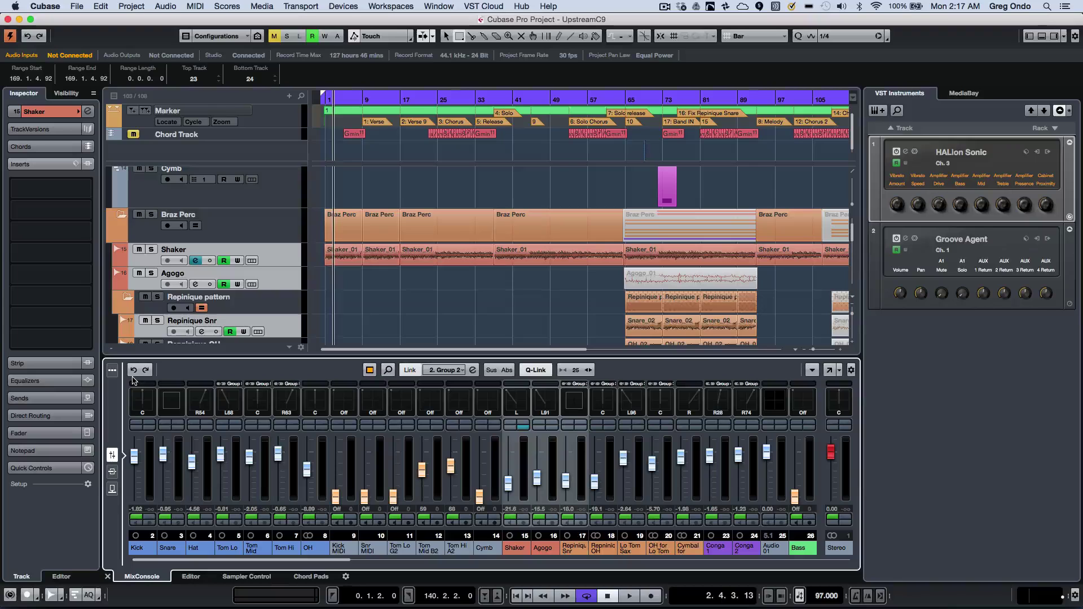
{"action": "left_click", "coordinate": [133, 376]}
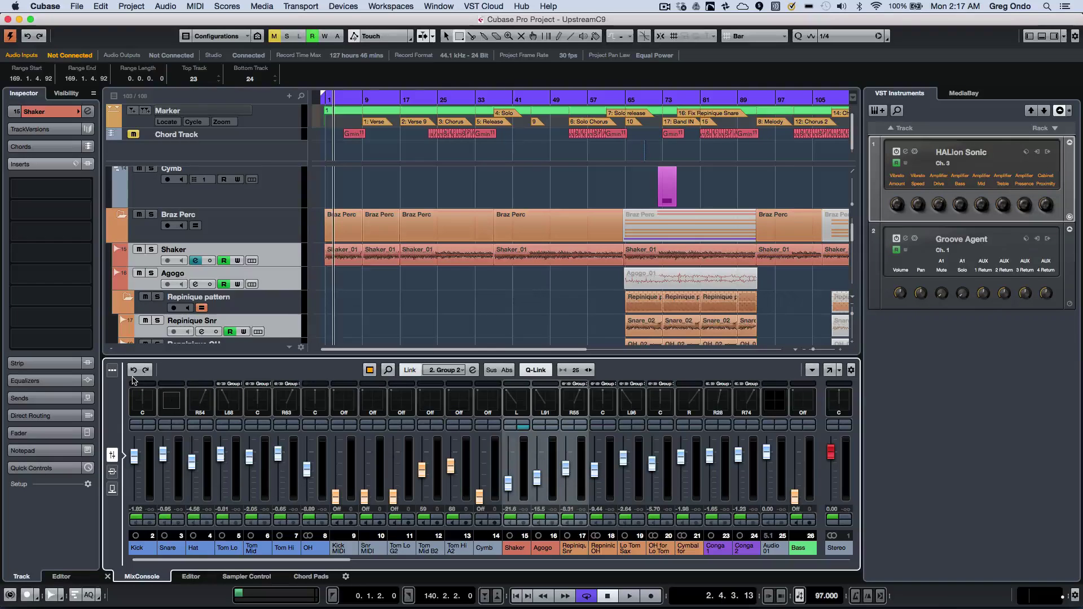